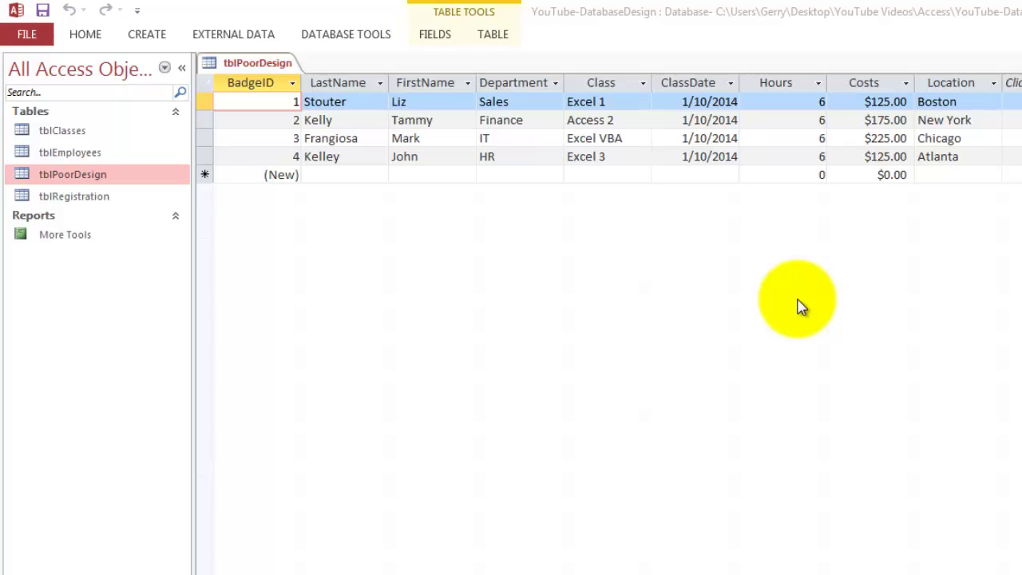
- Highlight the column groups in tblPoorDesign one after another: BadgeID through Department, Class through Costs, and ClassDate through Location
{"action": "key", "text": "ctrl+space"}
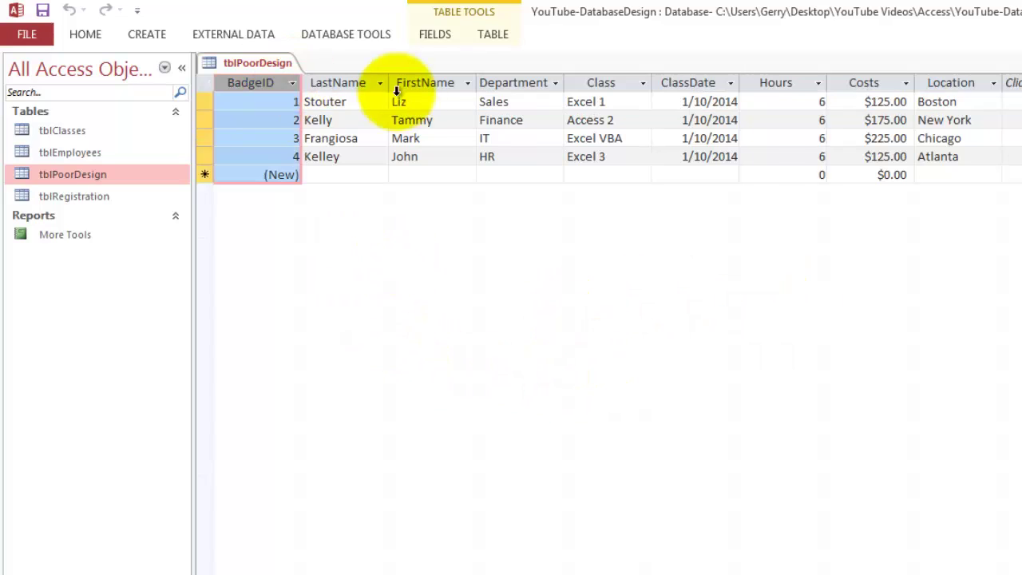
{"action": "left_click", "coordinate": [521, 84], "text": "shift"}
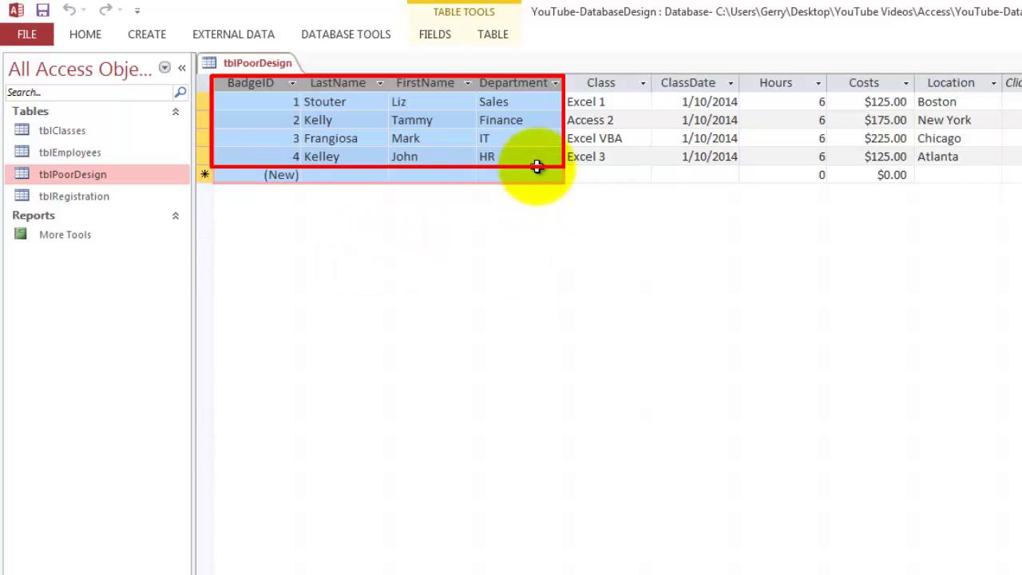
{"action": "left_click", "coordinate": [601, 83]}
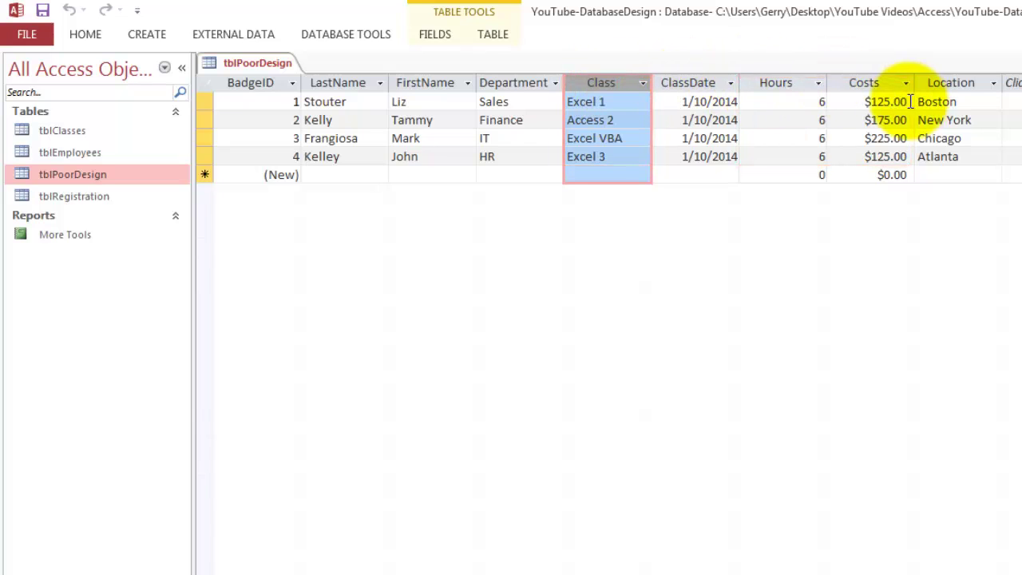
{"action": "left_click", "coordinate": [876, 83], "text": "shift"}
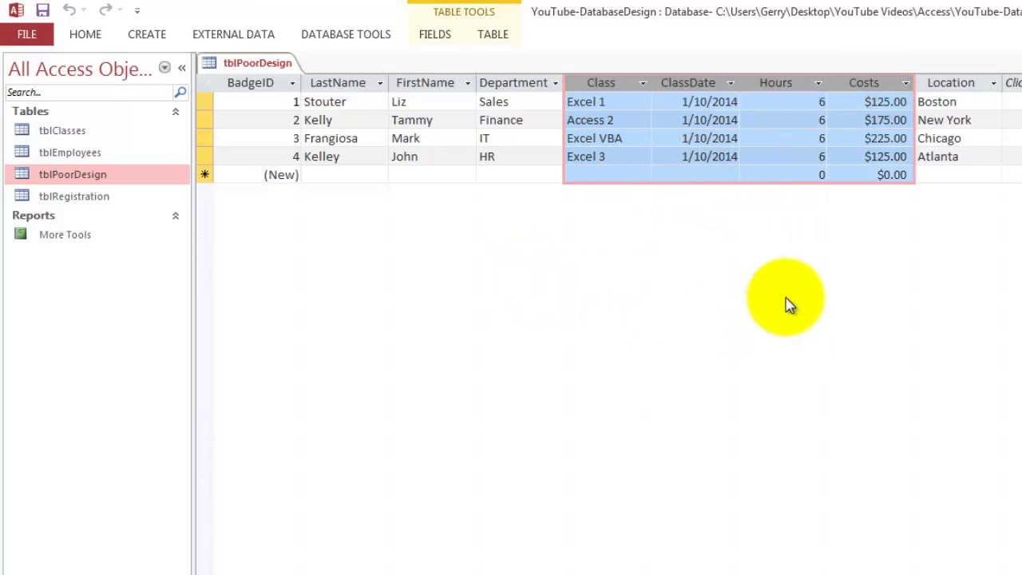
{"action": "left_click", "coordinate": [953, 82]}
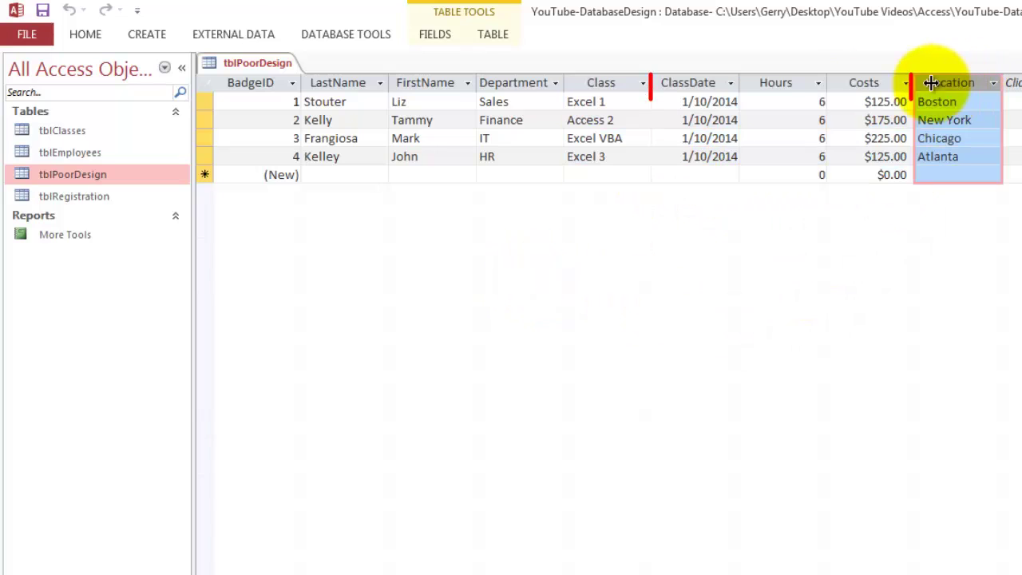
{"action": "left_click", "coordinate": [693, 82], "text": "shift"}
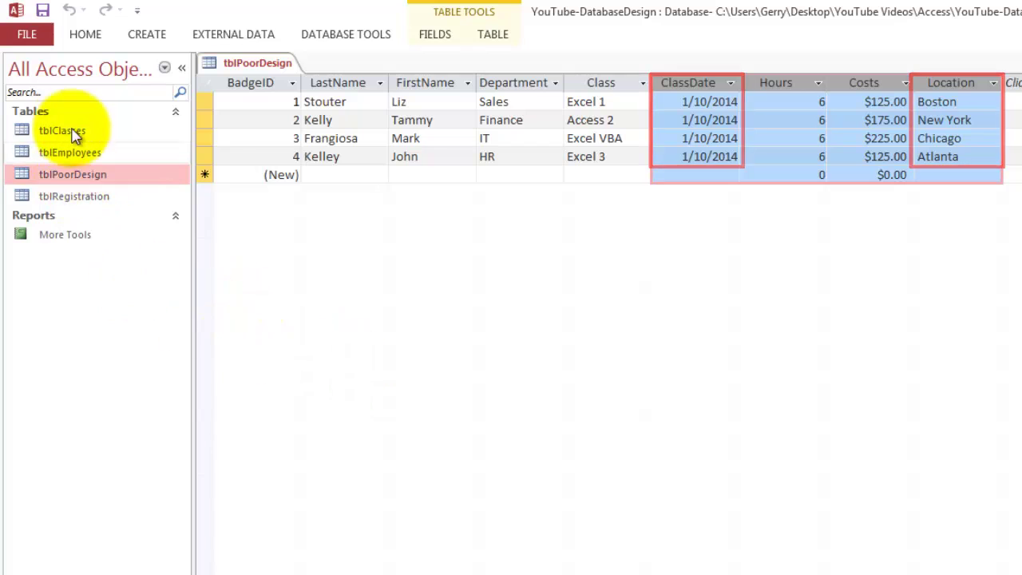
- Close tblPoorDesign without saving its layout changes and delete the table from the database
{"action": "left_click", "coordinate": [79, 179]}
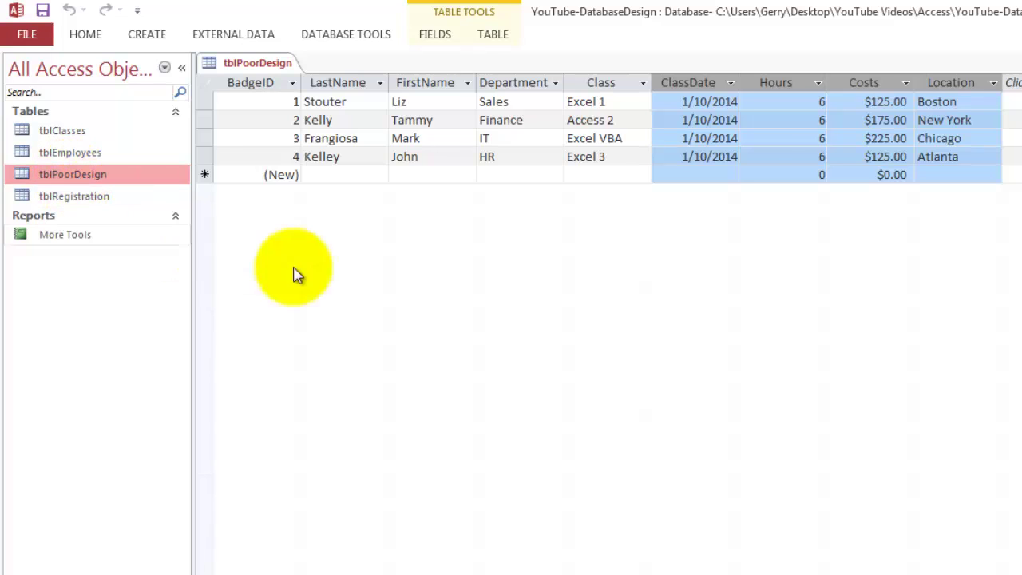
{"action": "key", "text": "ctrl+w"}
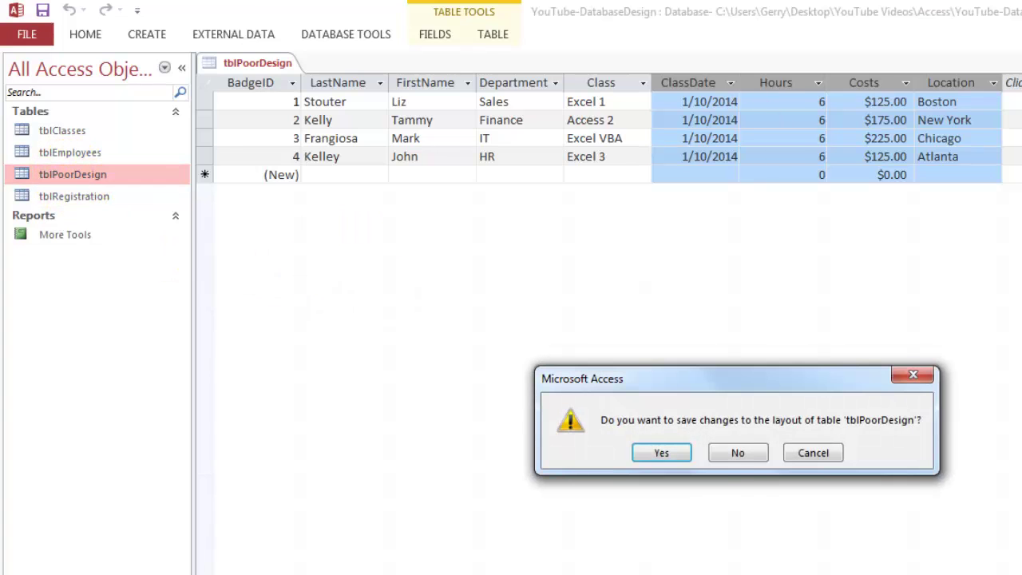
{"action": "left_click", "coordinate": [735, 454]}
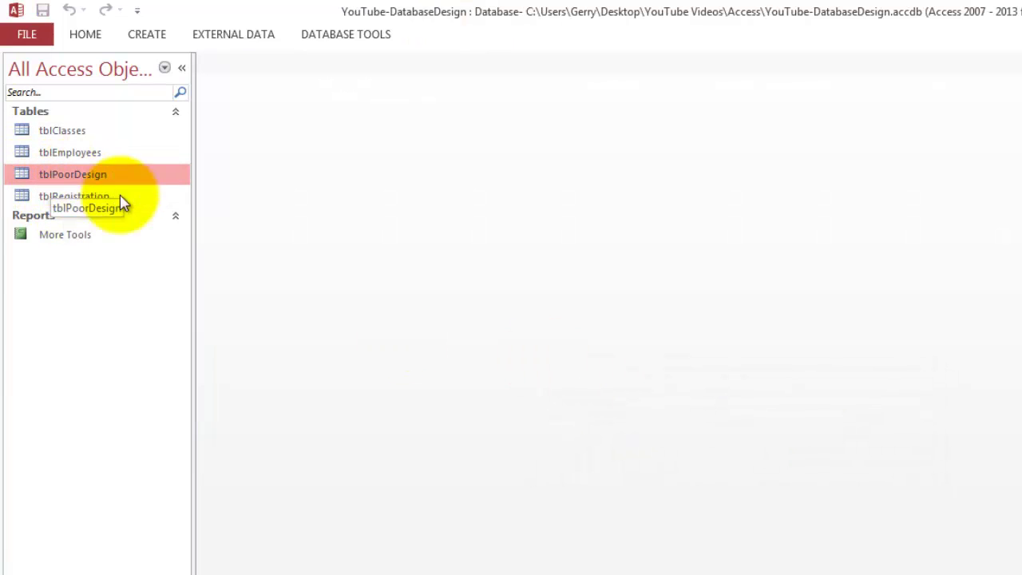
{"action": "key", "text": "Delete"}
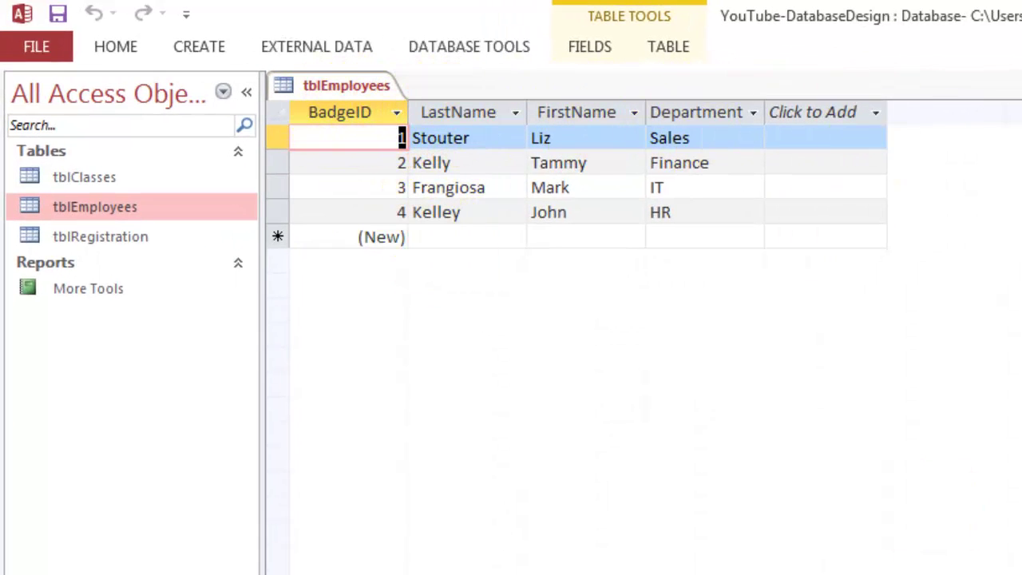
- Examine the fields of tblEmployees in Design view, return to Datasheet view, and close the table
{"action": "left_click", "coordinate": [1010, 543]}
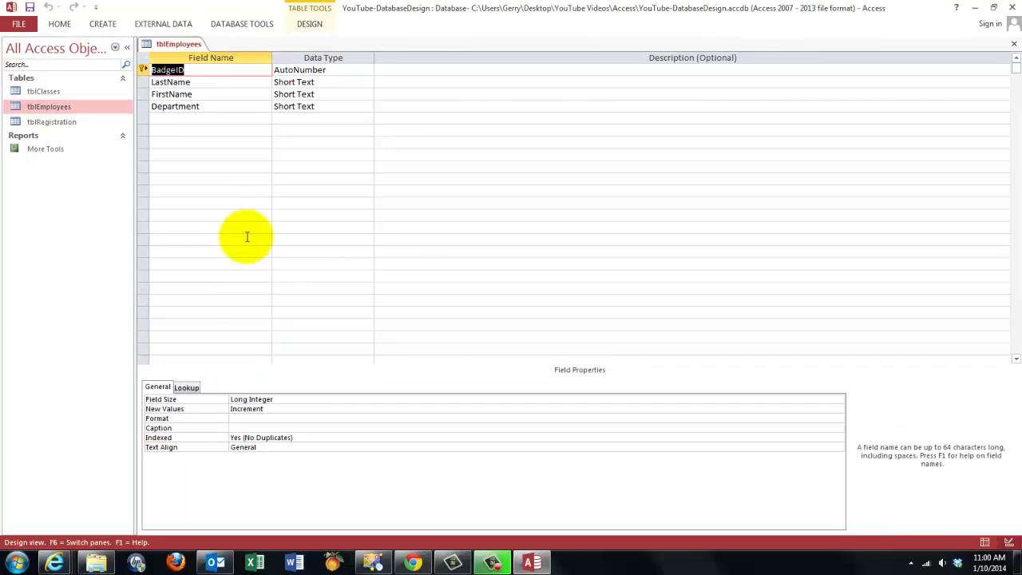
{"action": "left_click", "coordinate": [985, 543]}
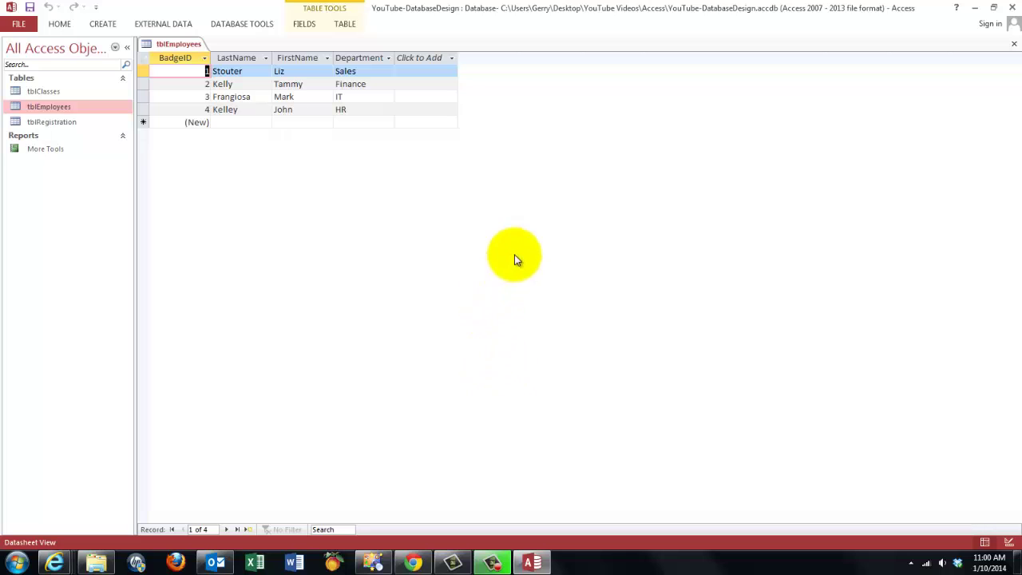
{"action": "left_click", "coordinate": [1013, 46]}
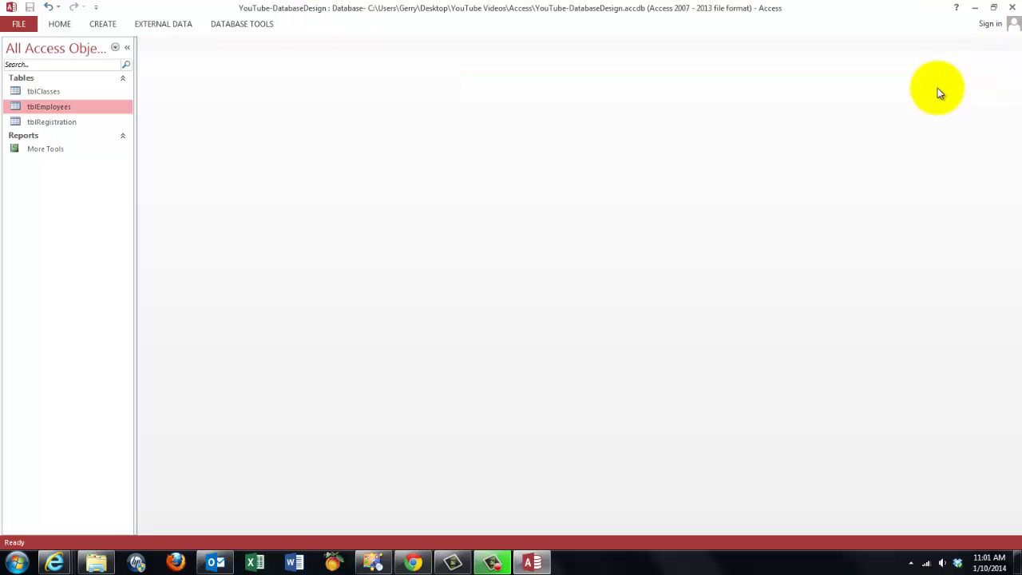
- Open tblClasses, examine its Class, Hours and Costs fields and data types in Design view, and close the table
{"action": "double_click", "coordinate": [45, 90]}
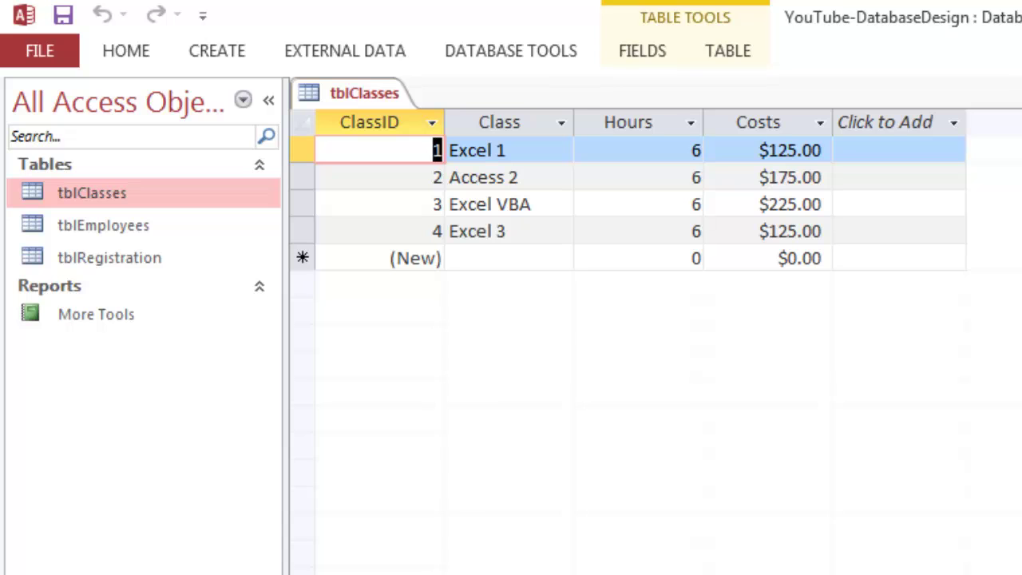
{"action": "key", "text": "ctrl+period"}
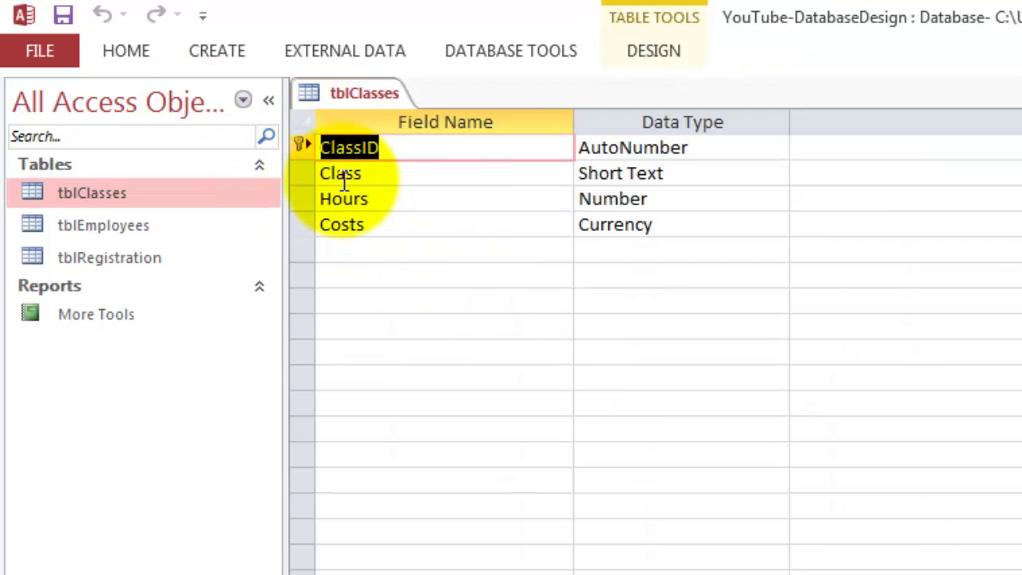
{"action": "left_click", "coordinate": [321, 173]}
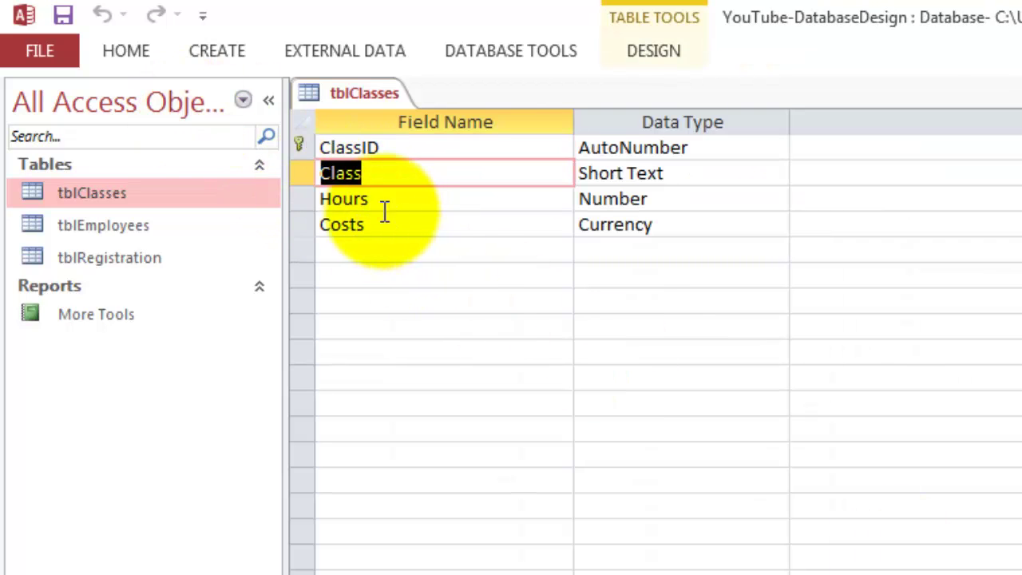
{"action": "left_click_drag", "start_coordinate": [381, 199], "coordinate": [315, 199]}
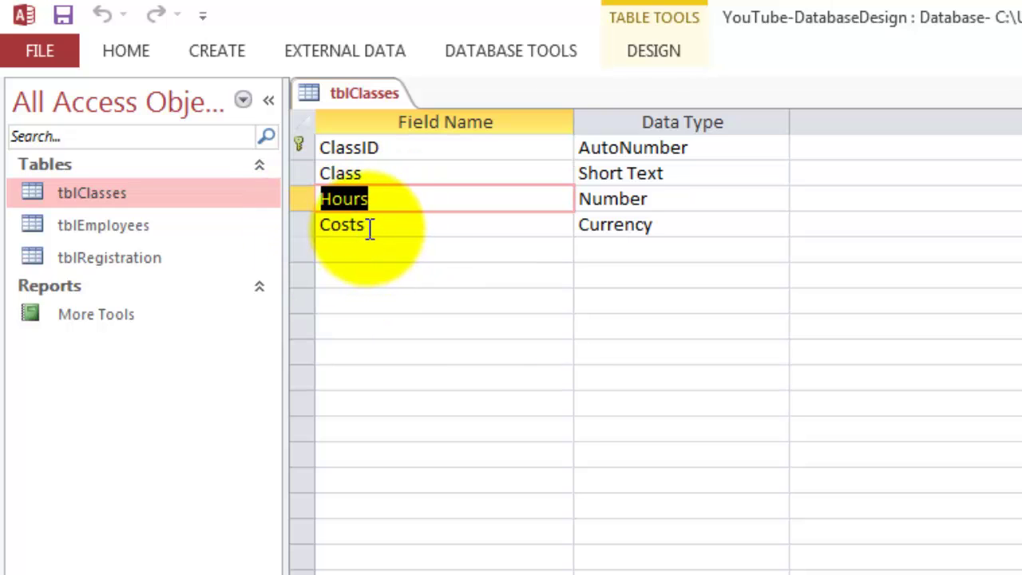
{"action": "left_click_drag", "start_coordinate": [370, 227], "coordinate": [304, 224]}
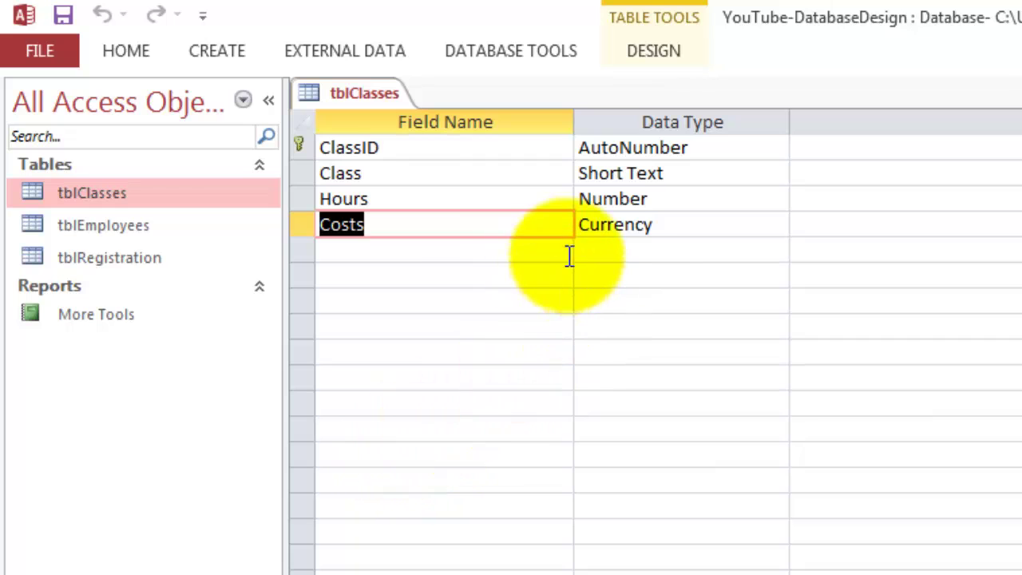
{"action": "left_click", "coordinate": [657, 201]}
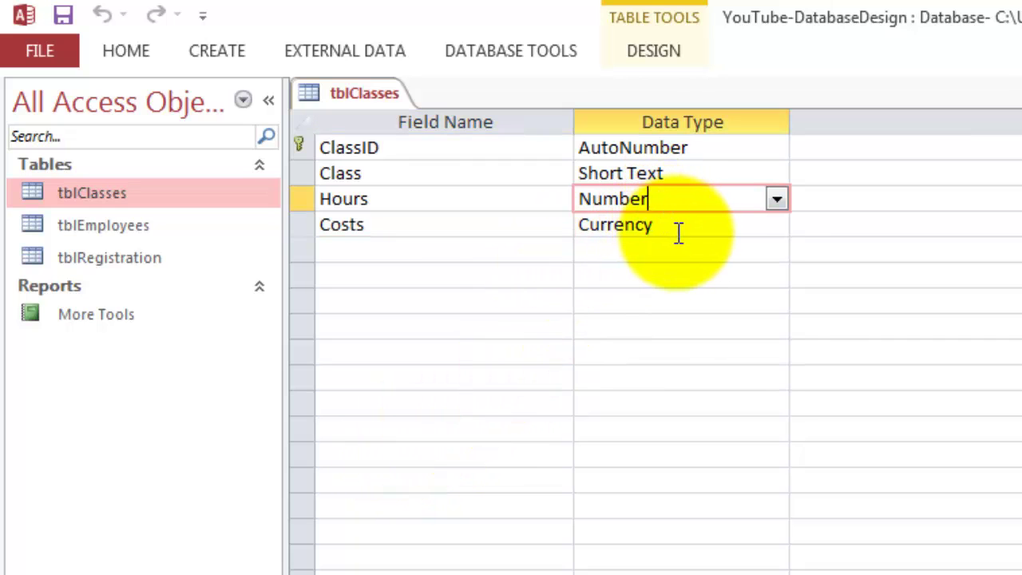
{"action": "left_click", "coordinate": [679, 230]}
{"action": "key", "text": "ctrl+period"}
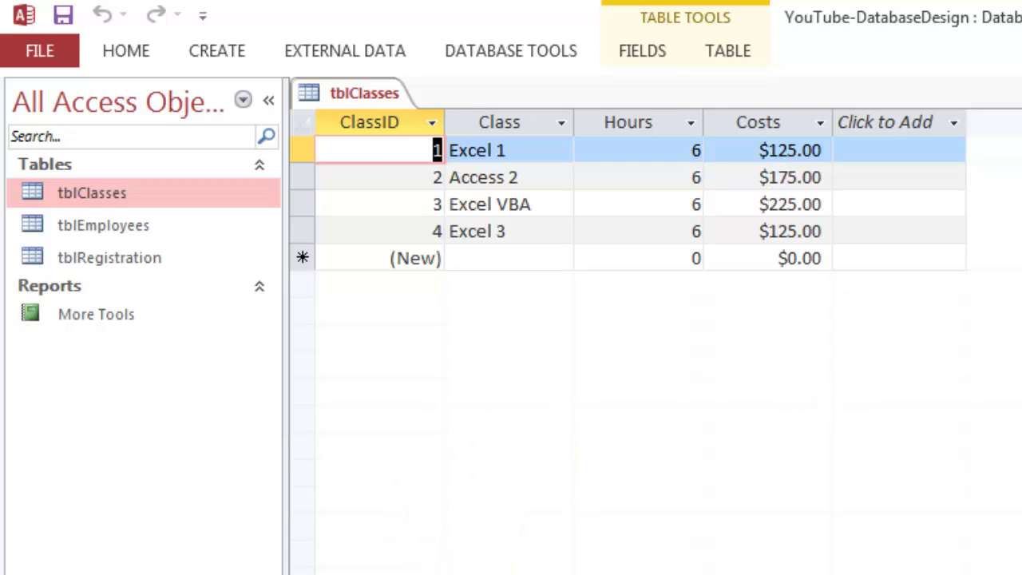
{"action": "key", "text": "ctrl+w"}
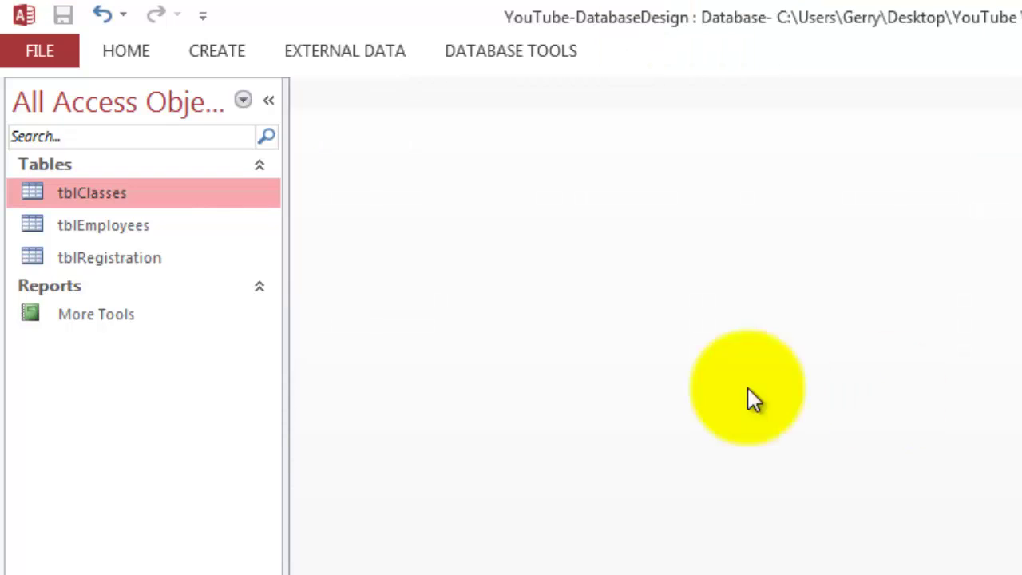
- Open tblRegistration, review its columns, and switch to Design view to check the ClassDate and Location data types
{"action": "double_click", "coordinate": [120, 258]}
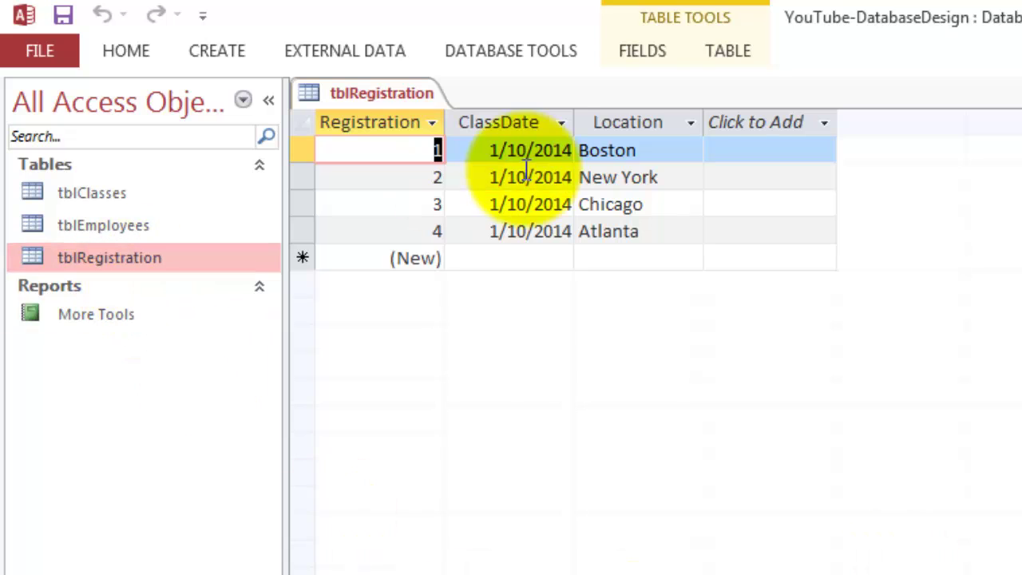
{"action": "left_click", "coordinate": [513, 123]}
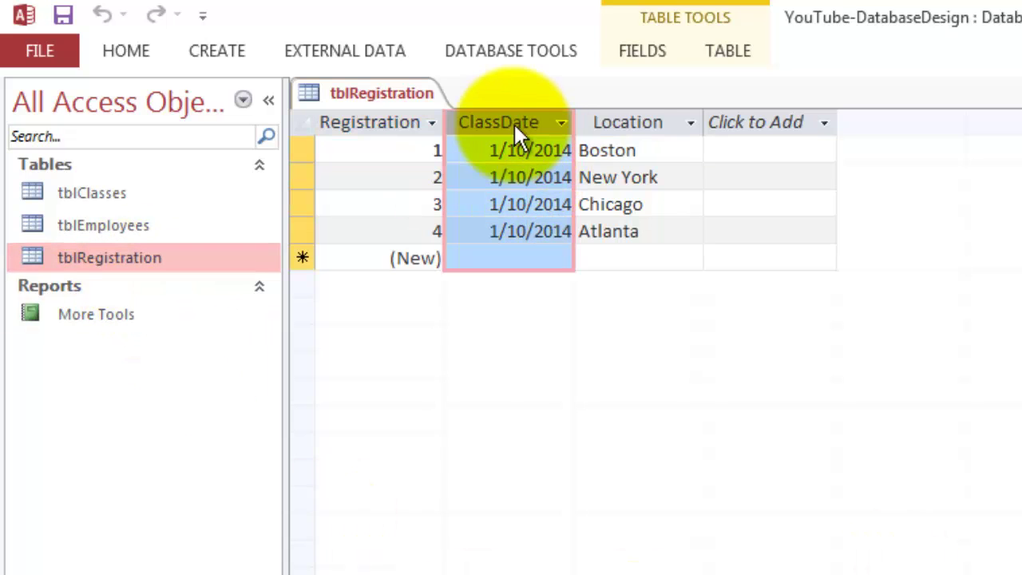
{"action": "left_click", "coordinate": [644, 123]}
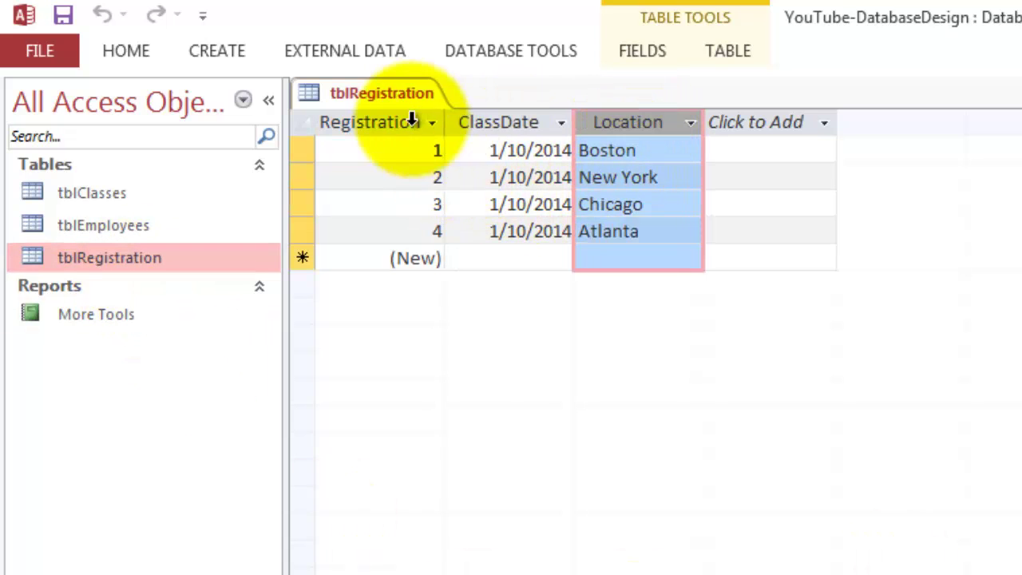
{"action": "left_click", "coordinate": [372, 123]}
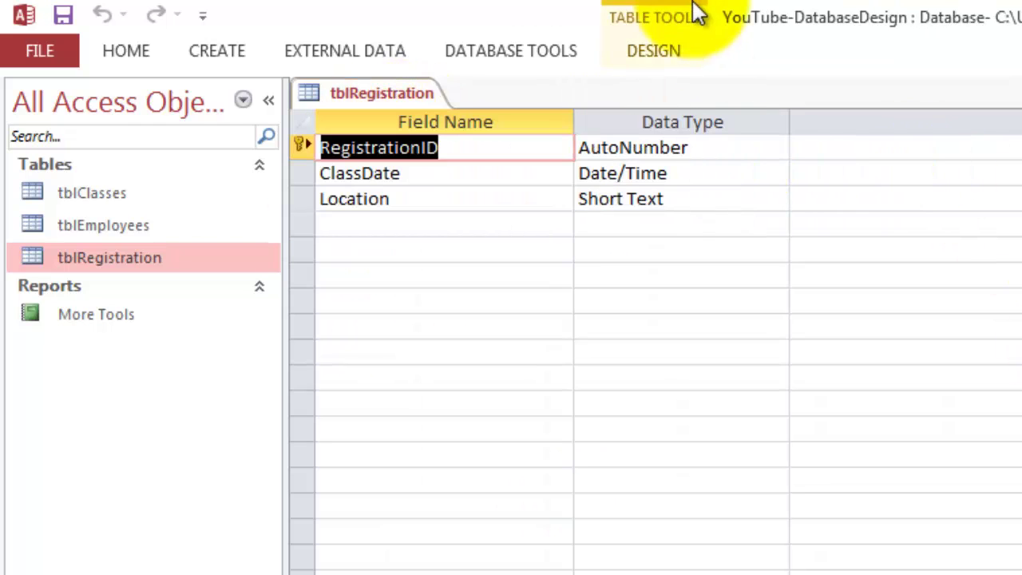
{"action": "left_click", "coordinate": [738, 174]}
{"action": "left_click", "coordinate": [721, 198]}
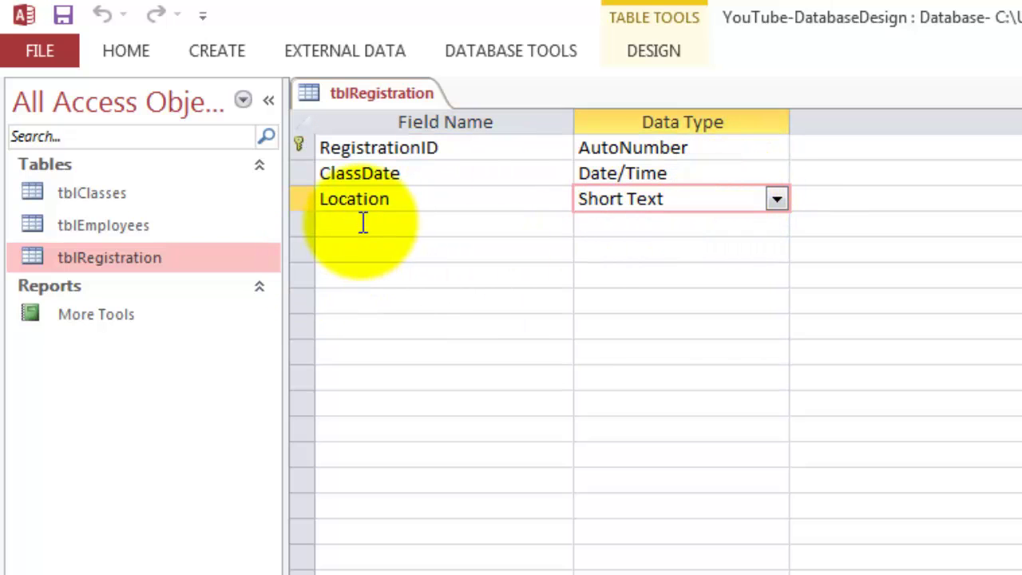
- Add an EmployeeID field below Location in tblRegistration and start the Lookup Wizard for its data type
{"action": "left_click", "coordinate": [355, 227]}
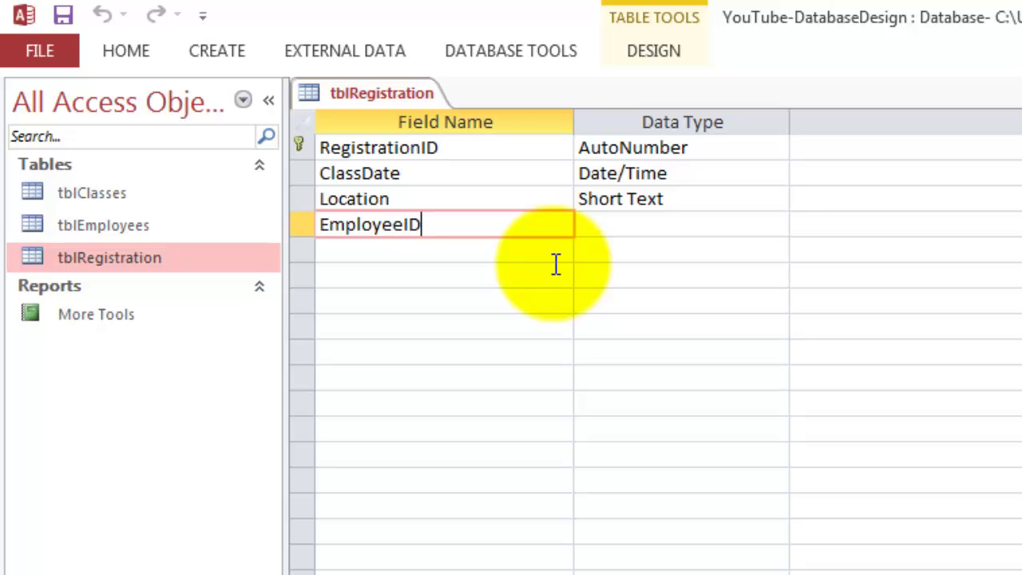
{"action": "left_click", "coordinate": [616, 224]}
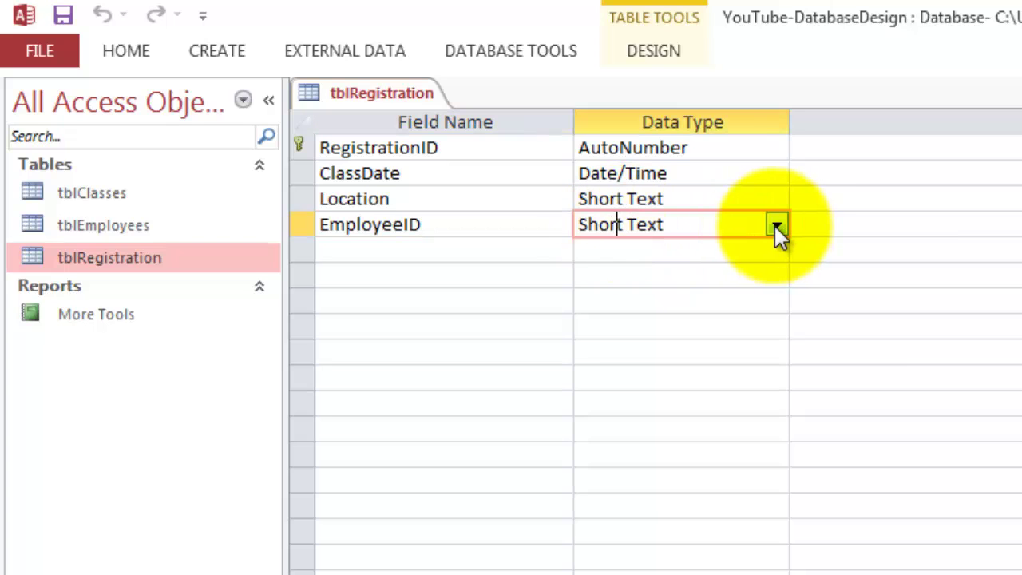
{"action": "left_click", "coordinate": [776, 223]}
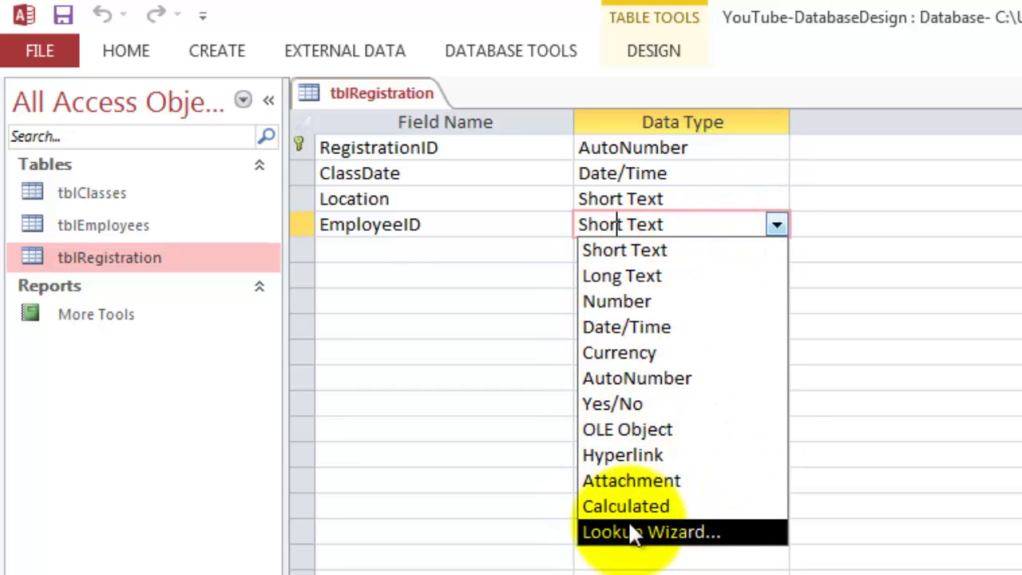
{"action": "left_click", "coordinate": [677, 533]}
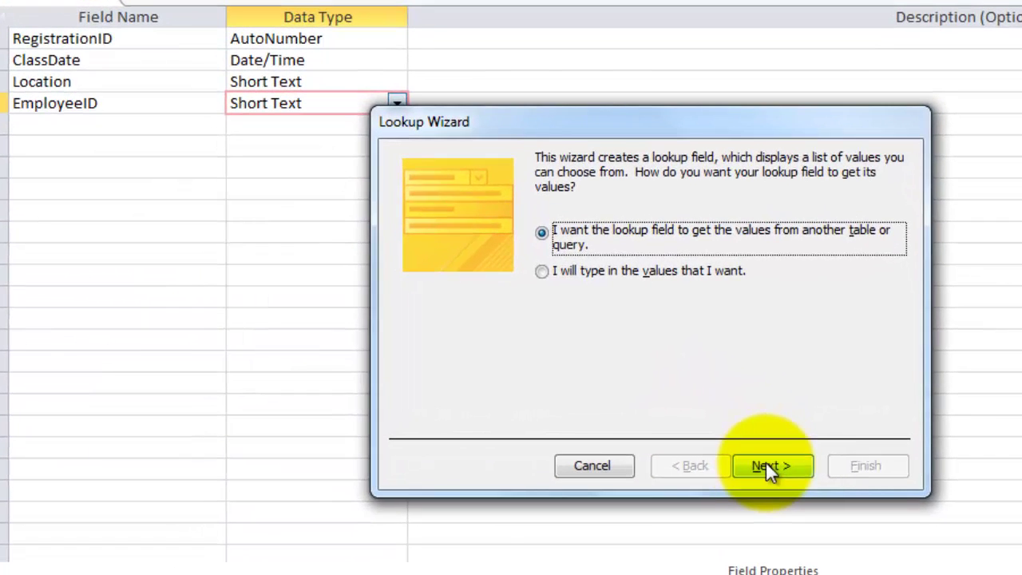
- Base the EmployeeID lookup on tblEmployees and include its BadgeID, LastName and FirstName fields
{"action": "left_click", "coordinate": [801, 447]}
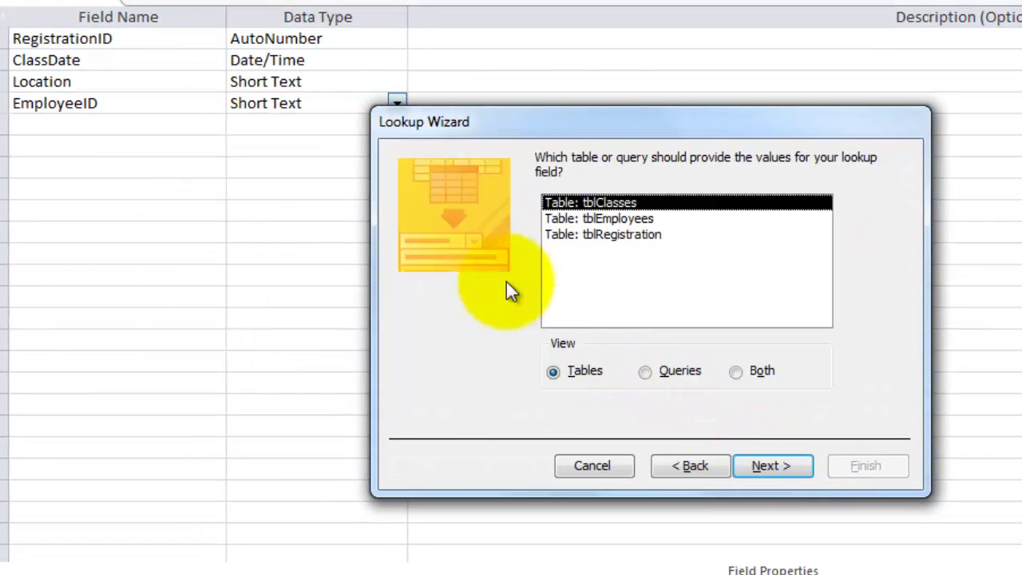
{"action": "left_click", "coordinate": [610, 218]}
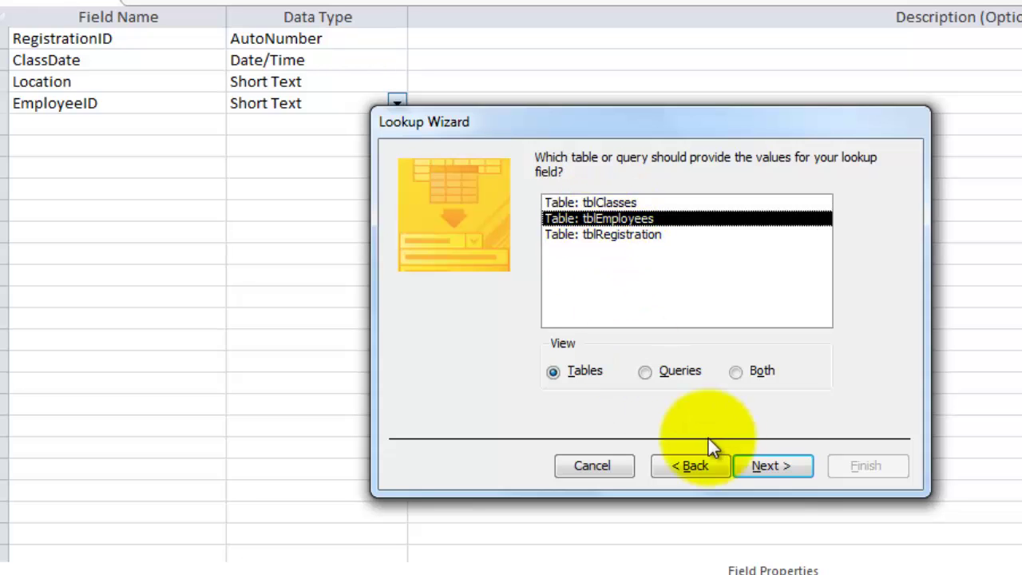
{"action": "left_click", "coordinate": [773, 468]}
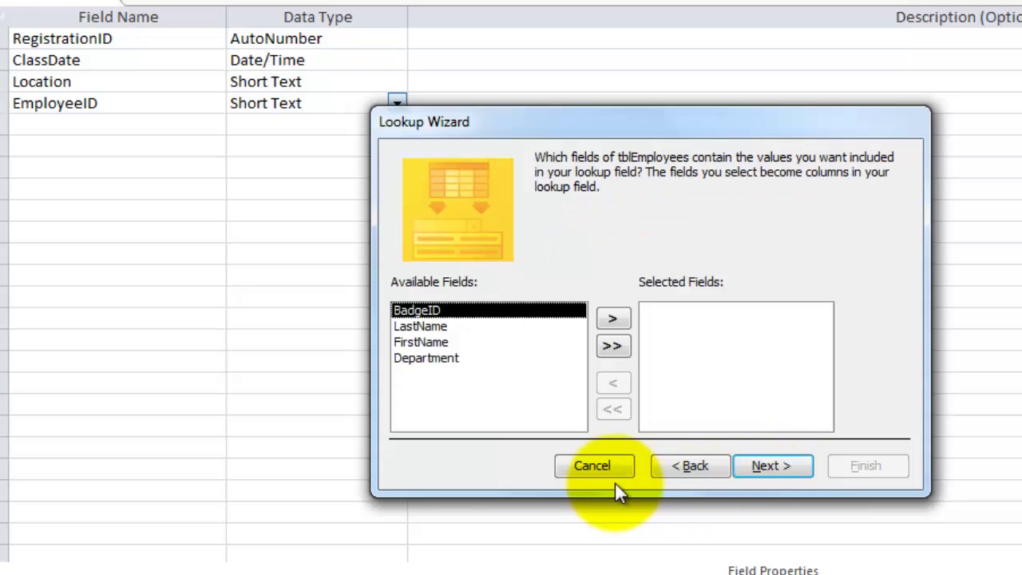
{"action": "double_click", "coordinate": [417, 312]}
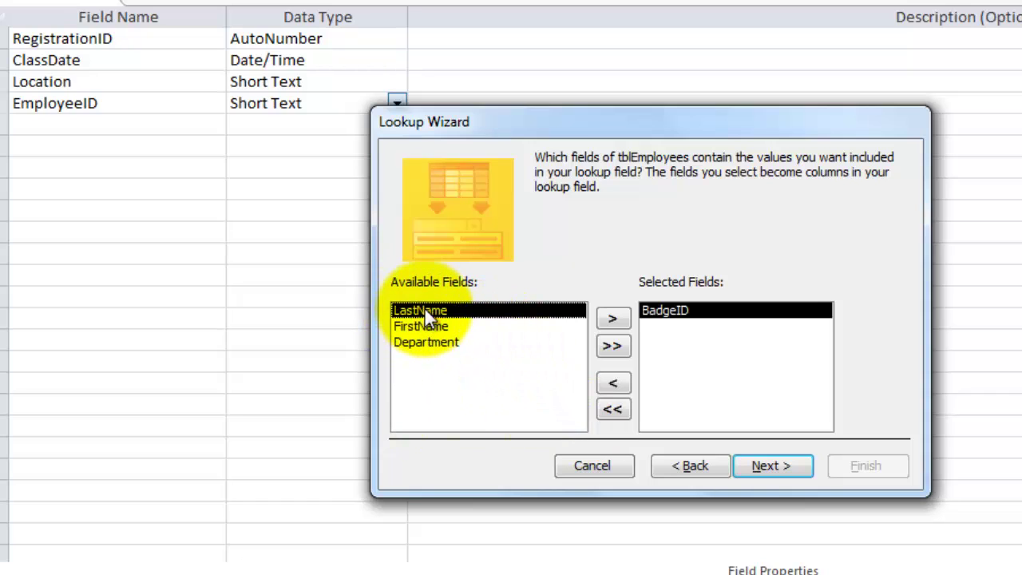
{"action": "double_click", "coordinate": [425, 309]}
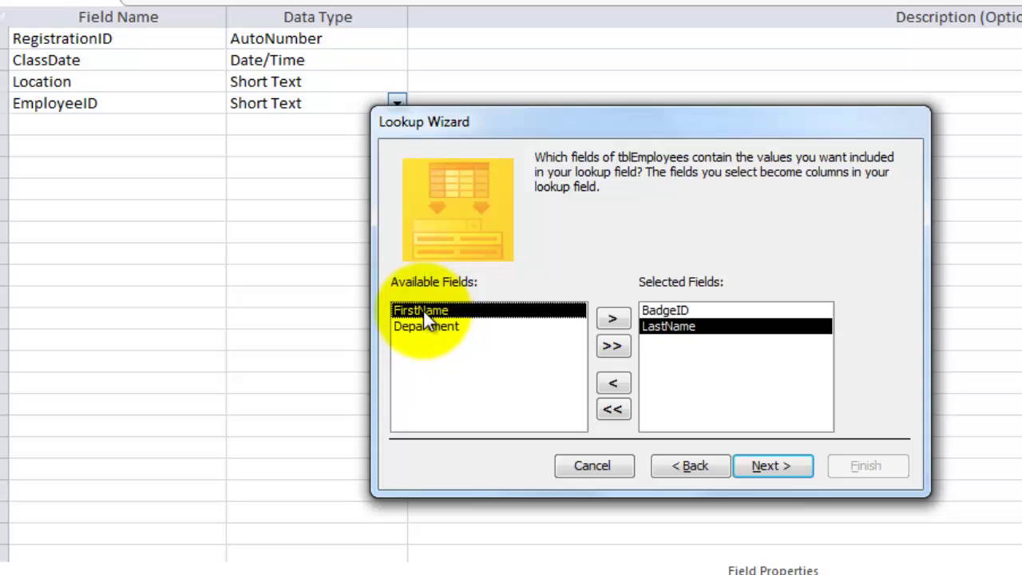
{"action": "double_click", "coordinate": [423, 311]}
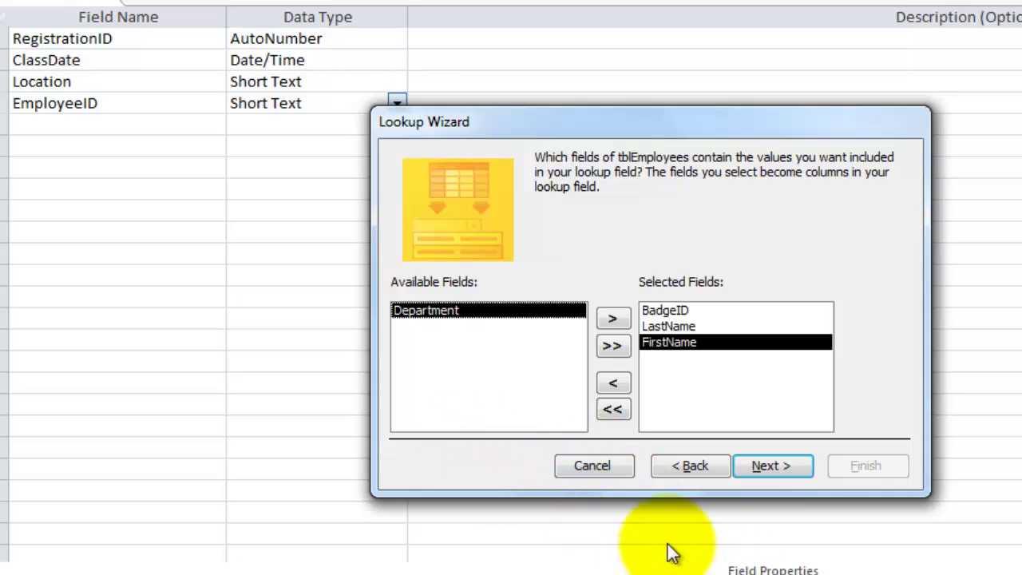
{"action": "left_click", "coordinate": [775, 469]}
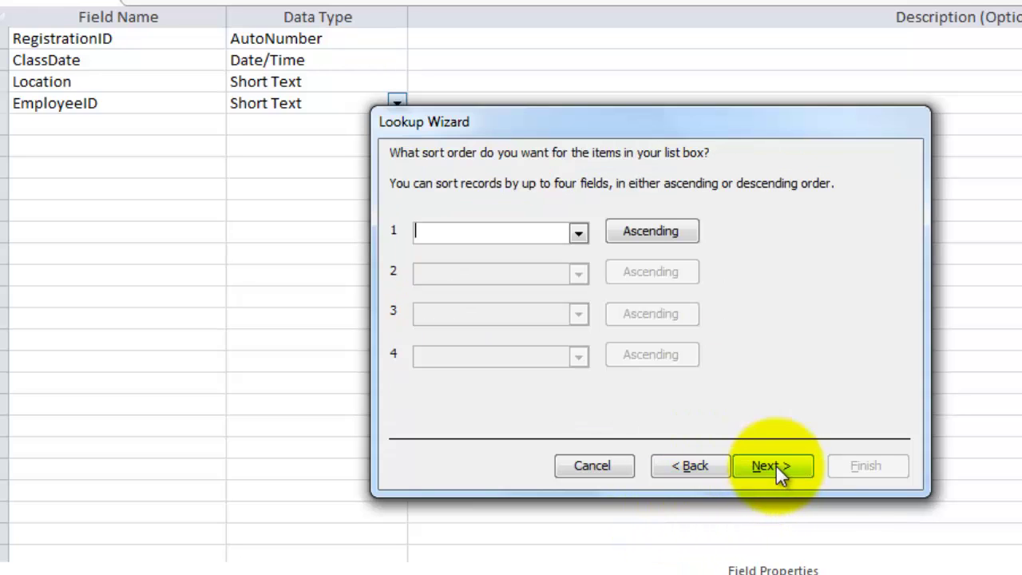
- Sort the EmployeeID lookup list by LastName and then by FirstName, both in ascending order
{"action": "left_click", "coordinate": [578, 233]}
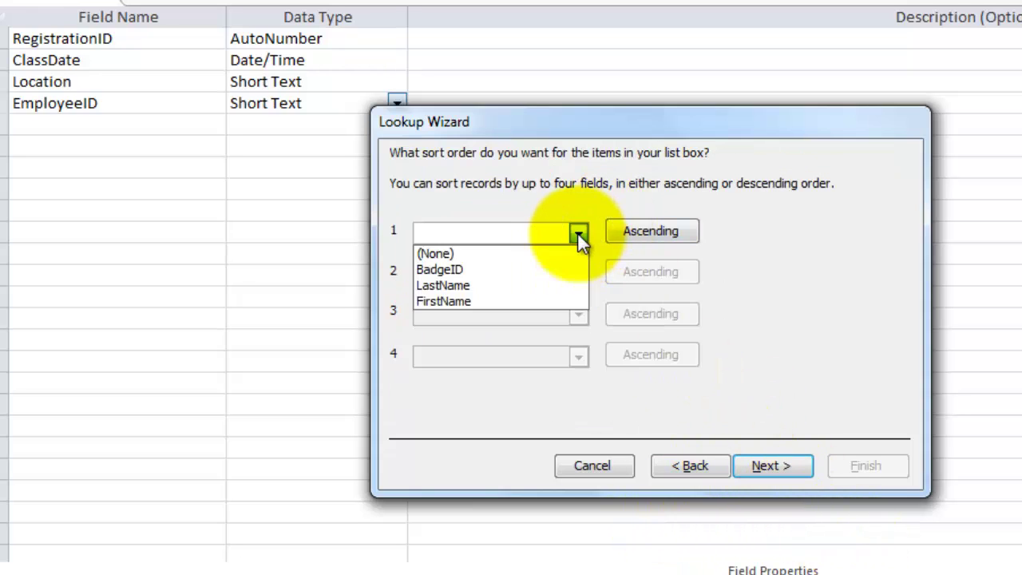
{"action": "left_click", "coordinate": [447, 285]}
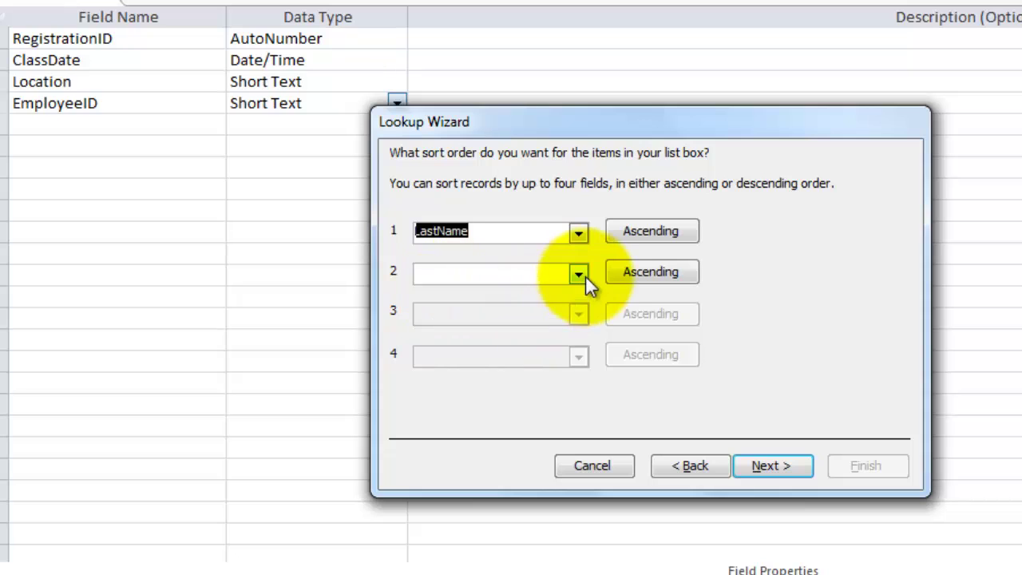
{"action": "left_click", "coordinate": [584, 275]}
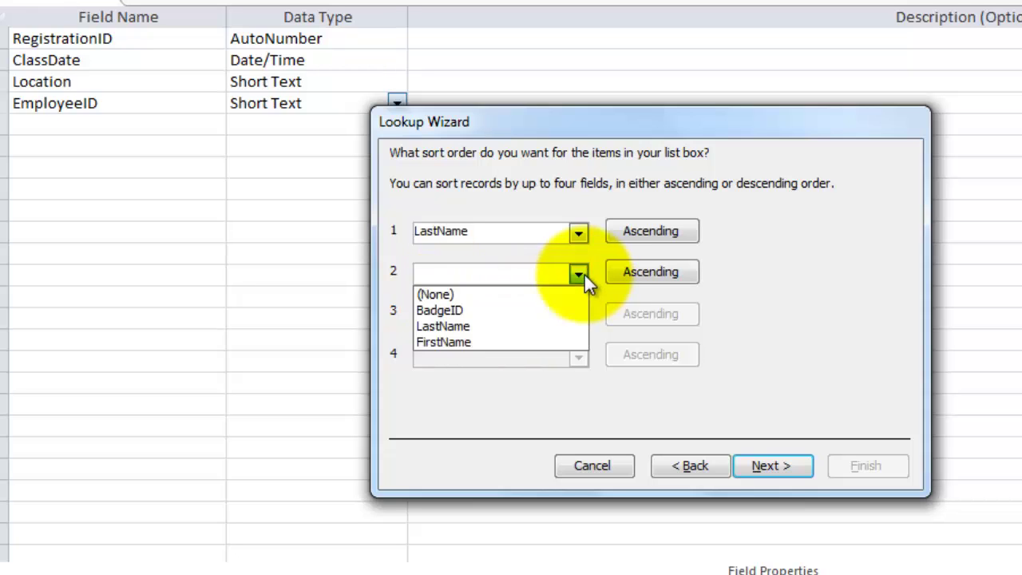
{"action": "left_click", "coordinate": [461, 344]}
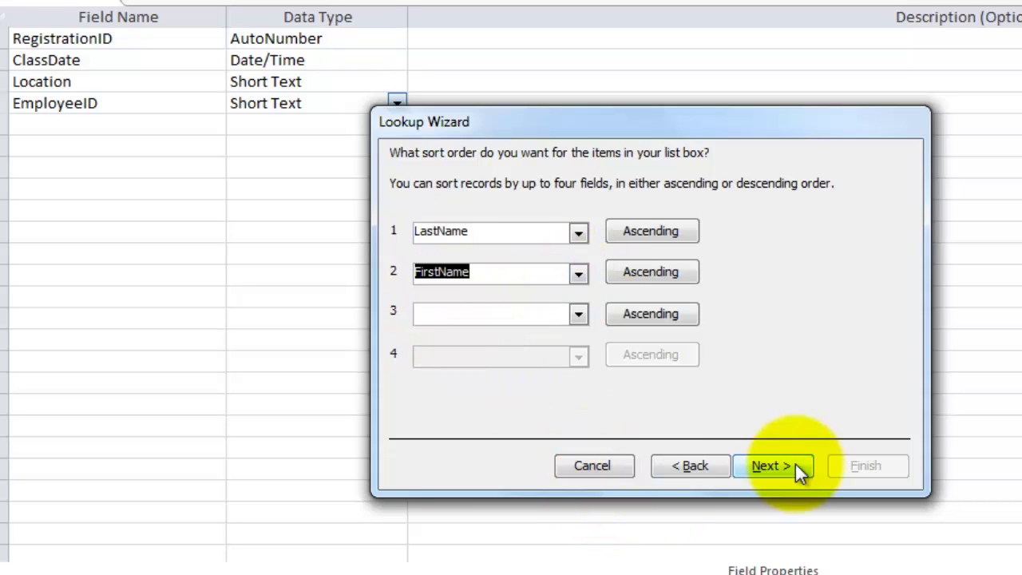
{"action": "left_click", "coordinate": [770, 467]}
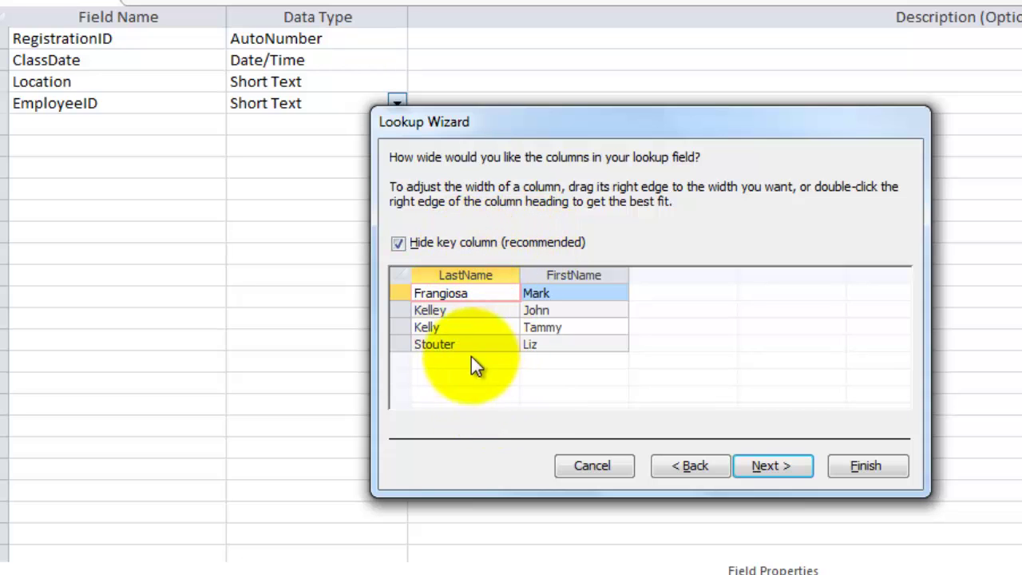
- Keep the key column hidden and the EmployeeID label, finish the lookup, and save the table to create the relationship
{"action": "left_click", "coordinate": [772, 467]}
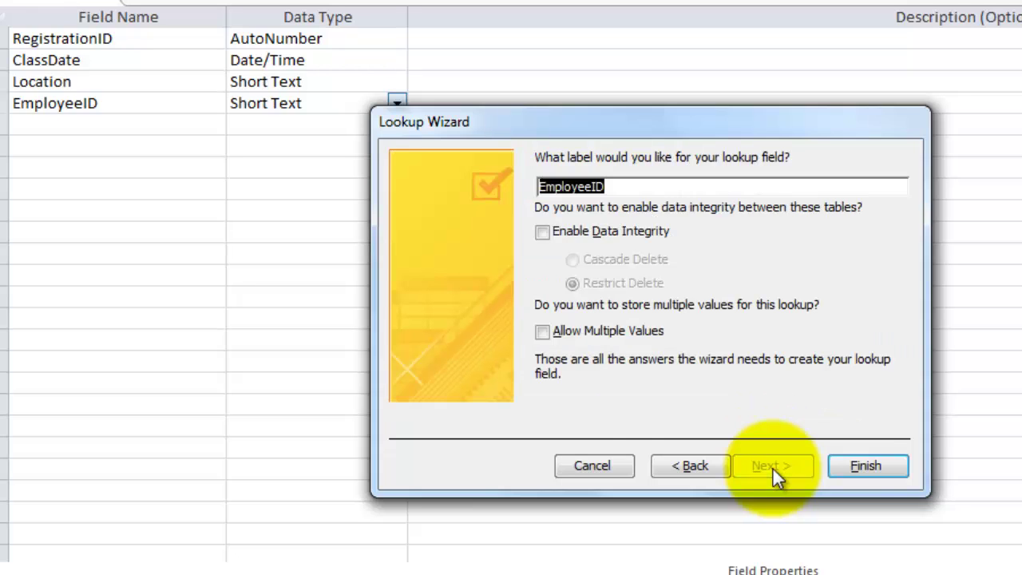
{"action": "left_click", "coordinate": [861, 461]}
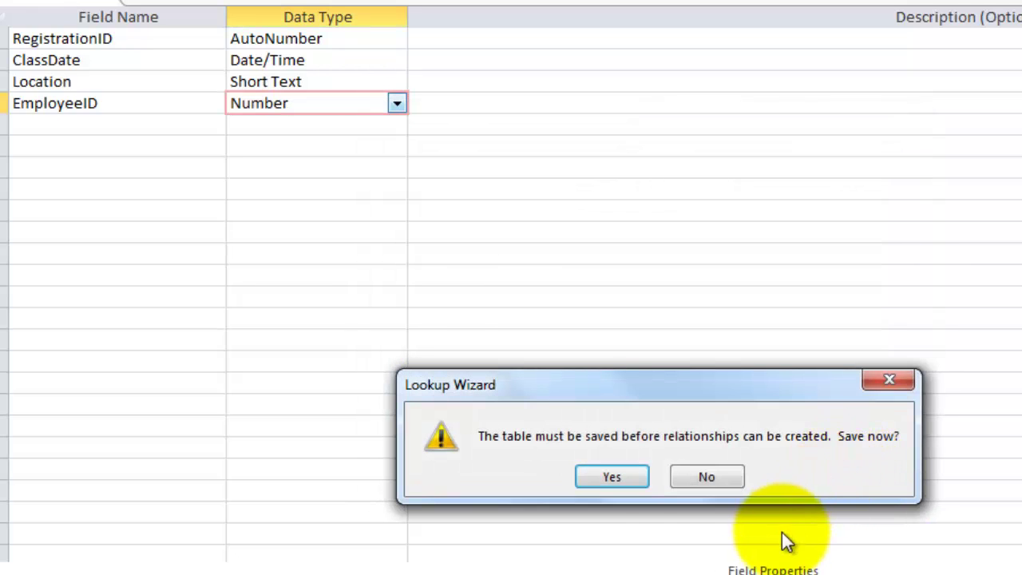
{"action": "left_click", "coordinate": [615, 477]}
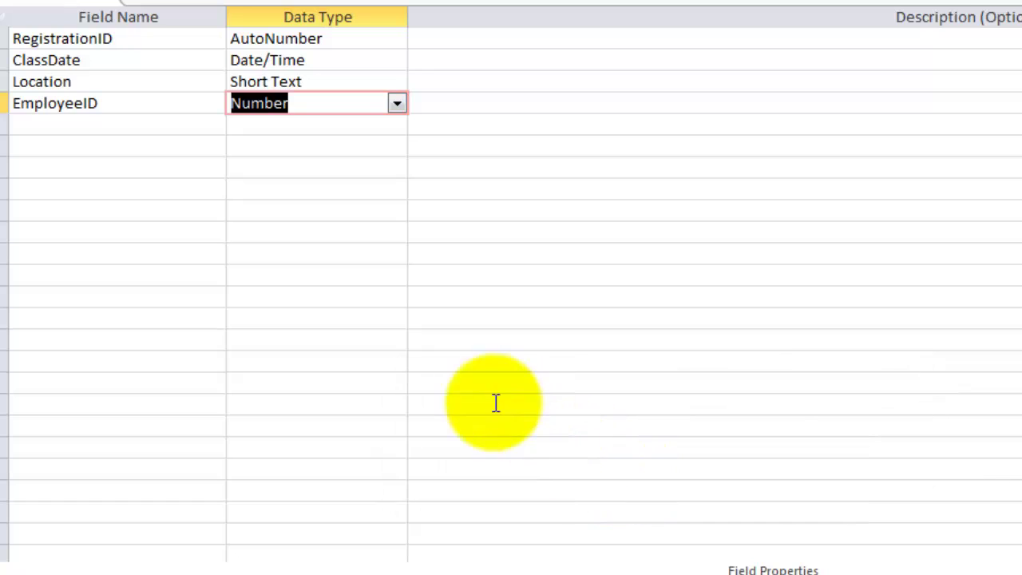
- Add a ClassID field below EmployeeID in tblRegistration and start the Lookup Wizard for its data type
{"action": "left_click", "coordinate": [35, 126]}
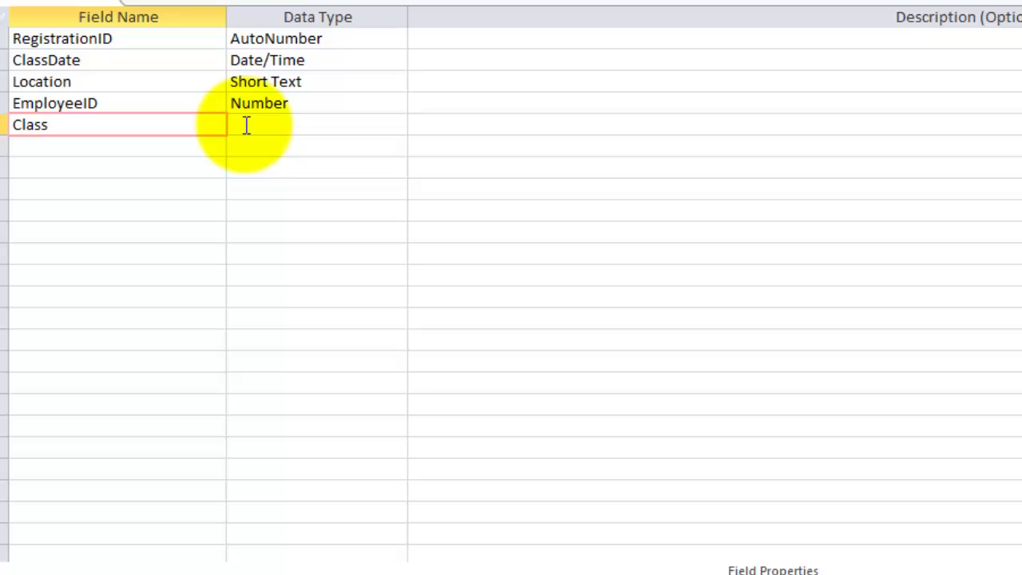
{"action": "left_click", "coordinate": [343, 125]}
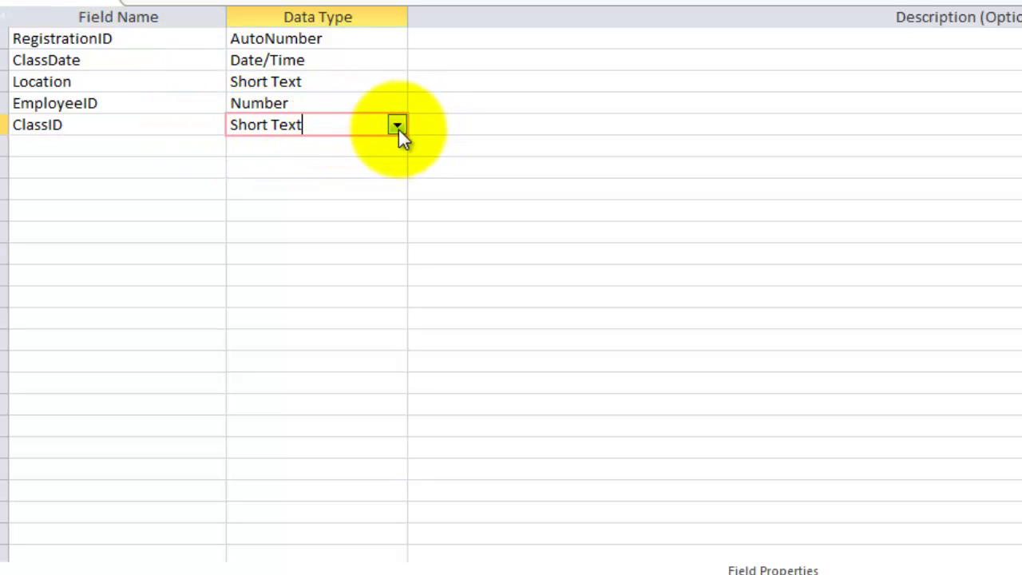
{"action": "left_click", "coordinate": [397, 126]}
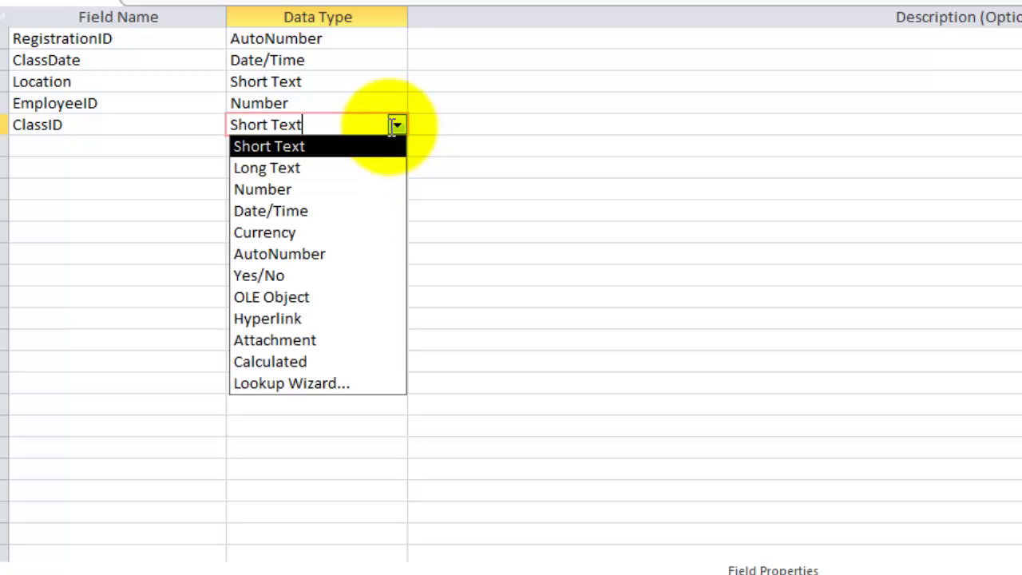
{"action": "left_click", "coordinate": [324, 384]}
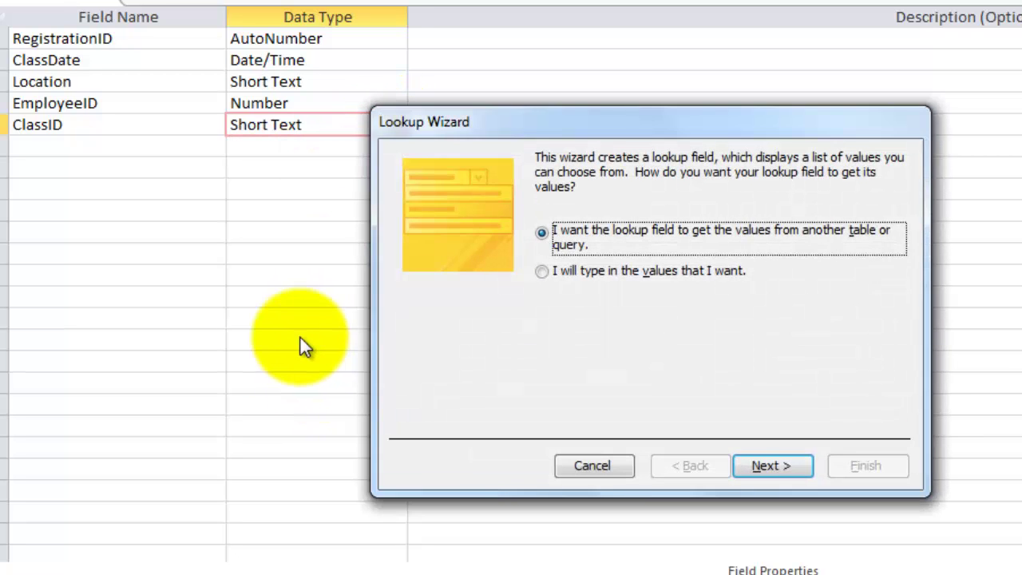
- Base the ClassID lookup on tblClasses and include its ClassID and Class fields
{"action": "left_click", "coordinate": [763, 469]}
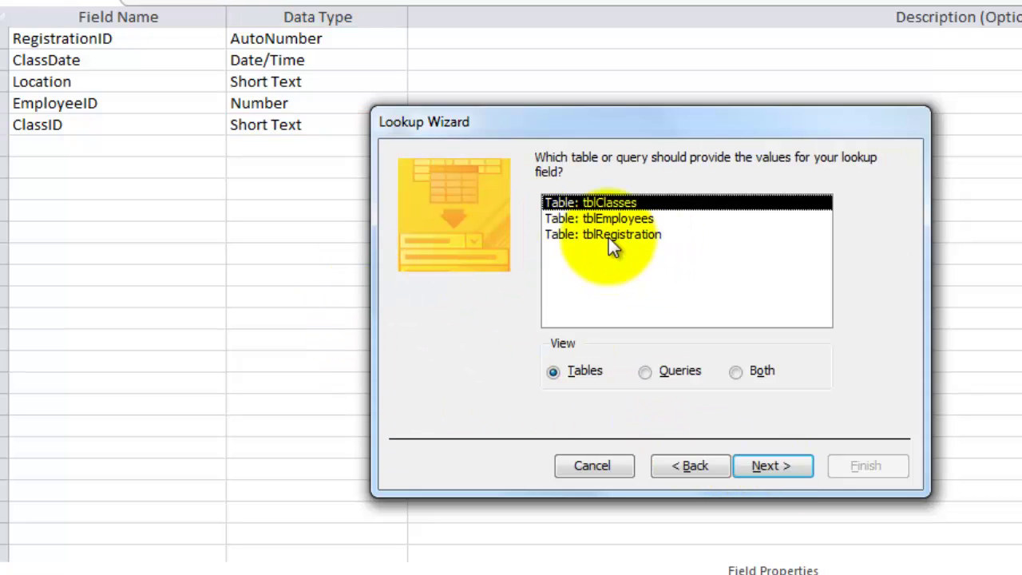
{"action": "double_click", "coordinate": [611, 203]}
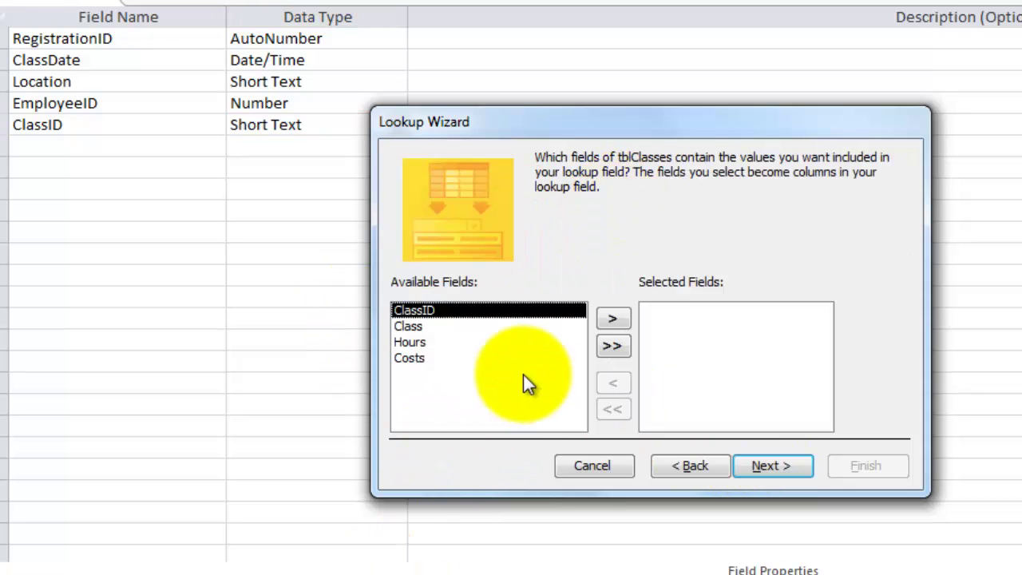
{"action": "double_click", "coordinate": [421, 313]}
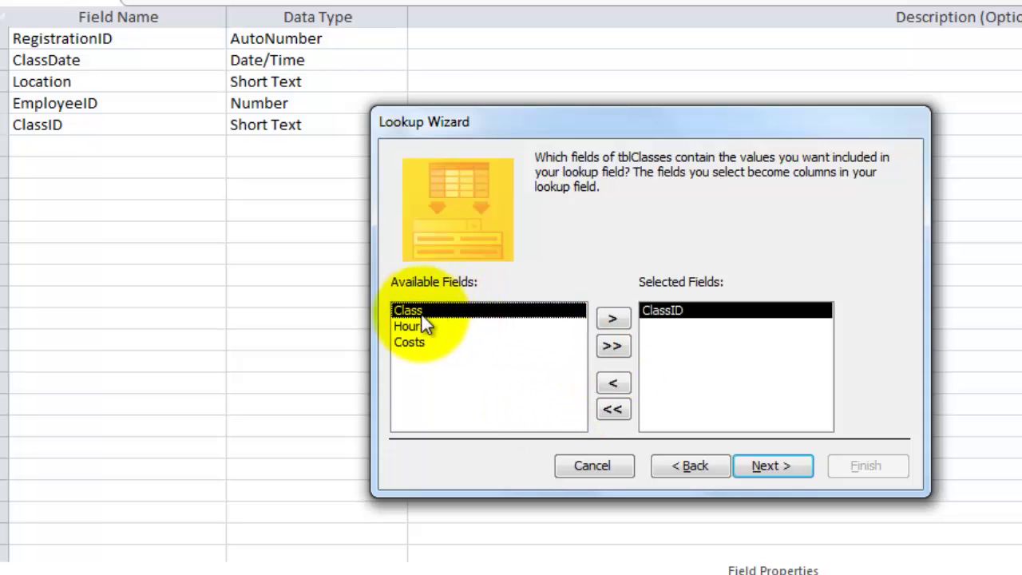
{"action": "double_click", "coordinate": [408, 312]}
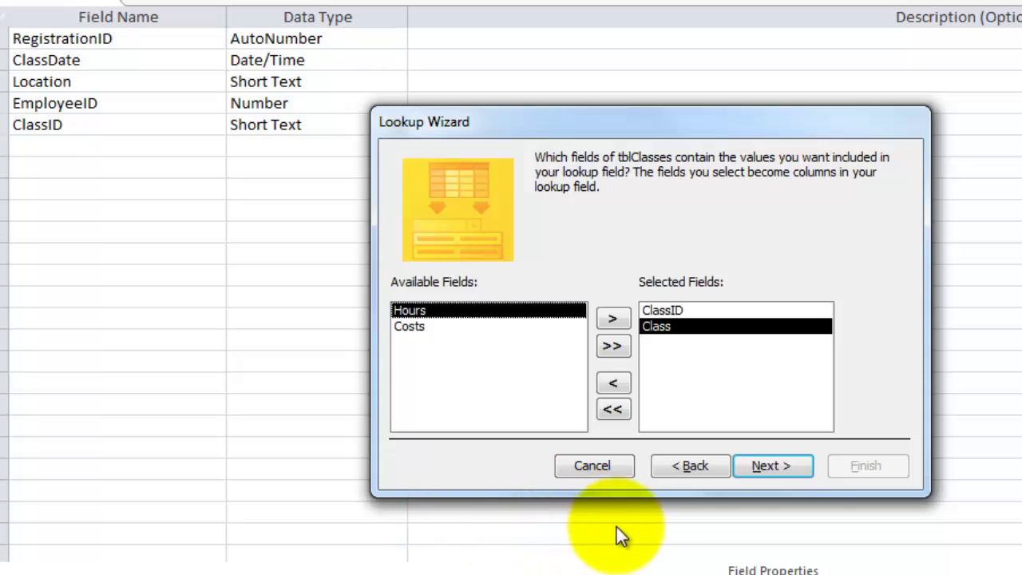
{"action": "left_click", "coordinate": [772, 467]}
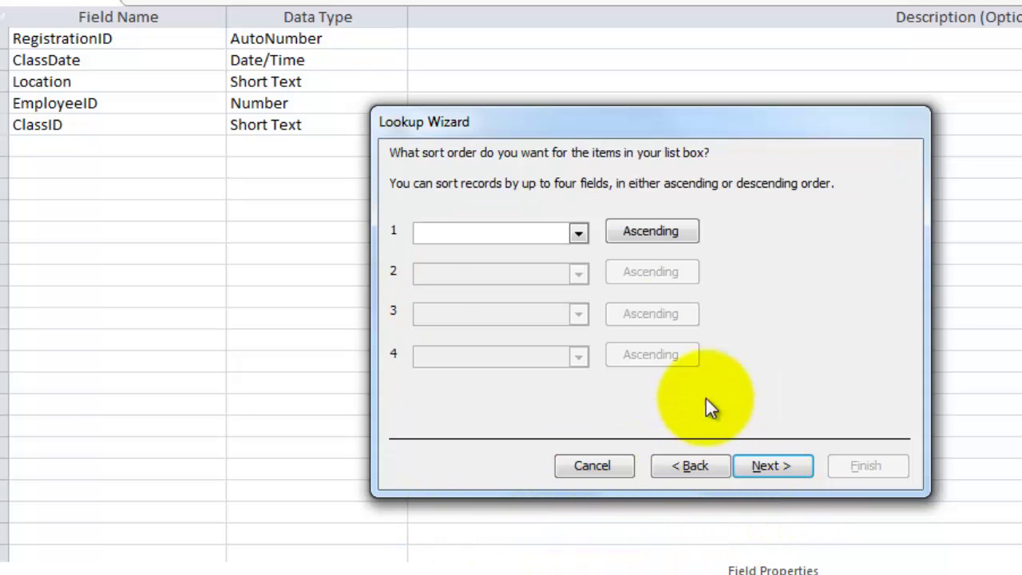
- Sort the ClassID lookup list by Class in ascending order, then finish the wizard with the default options and save the table
{"action": "left_click", "coordinate": [579, 233]}
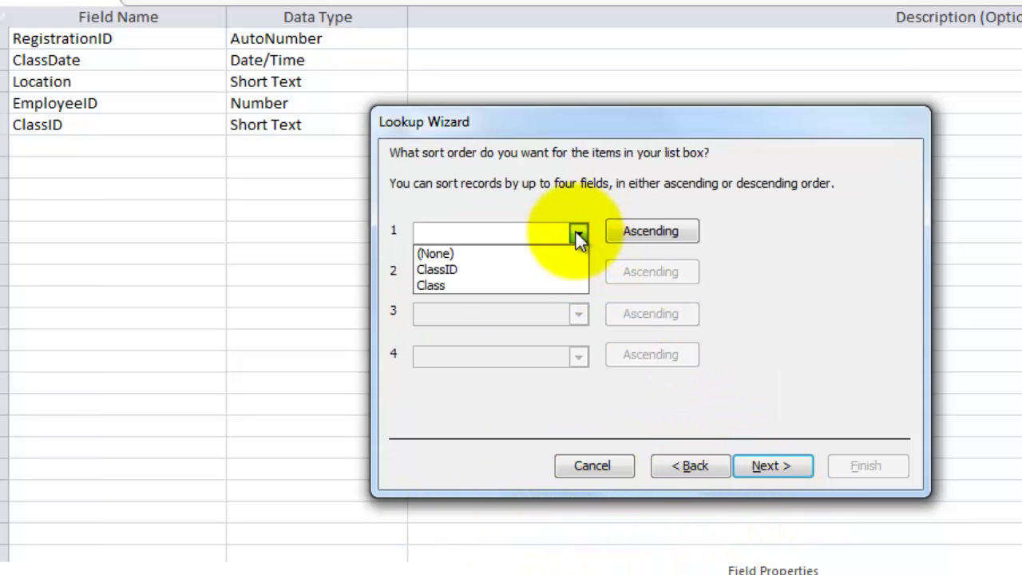
{"action": "left_click", "coordinate": [434, 287]}
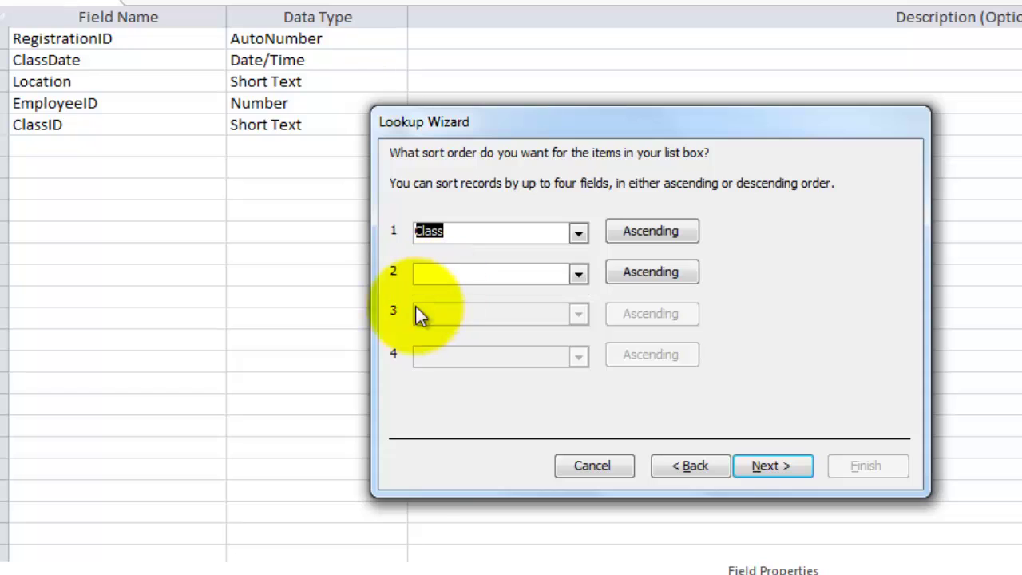
{"action": "left_click", "coordinate": [773, 466]}
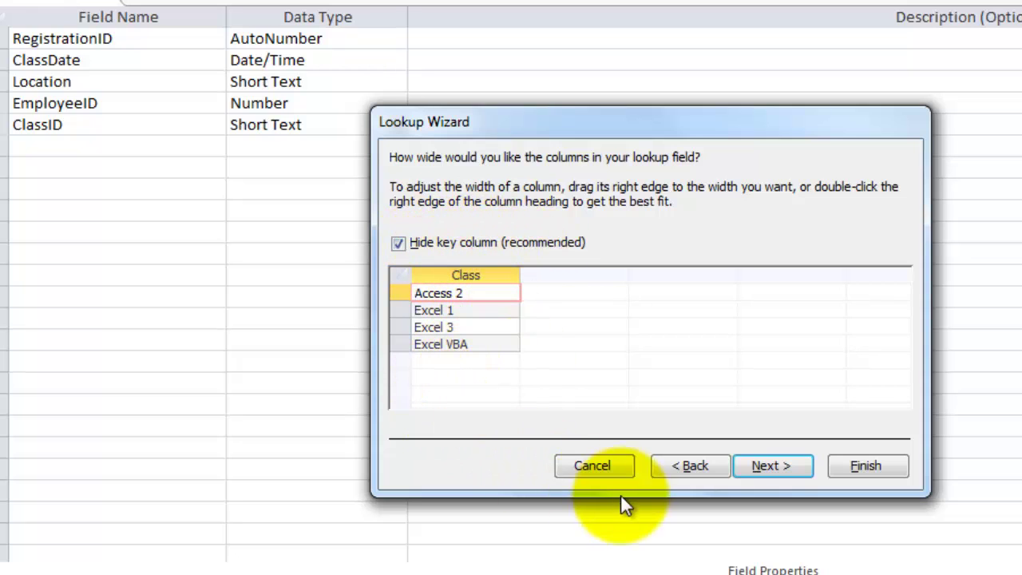
{"action": "left_click", "coordinate": [775, 465]}
{"action": "left_click", "coordinate": [861, 467]}
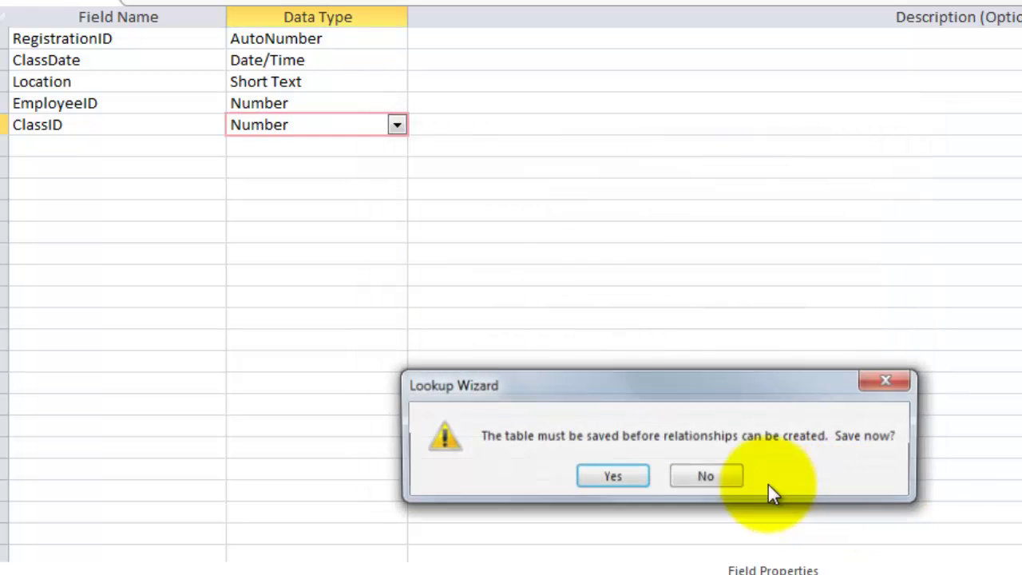
{"action": "left_click", "coordinate": [612, 477]}
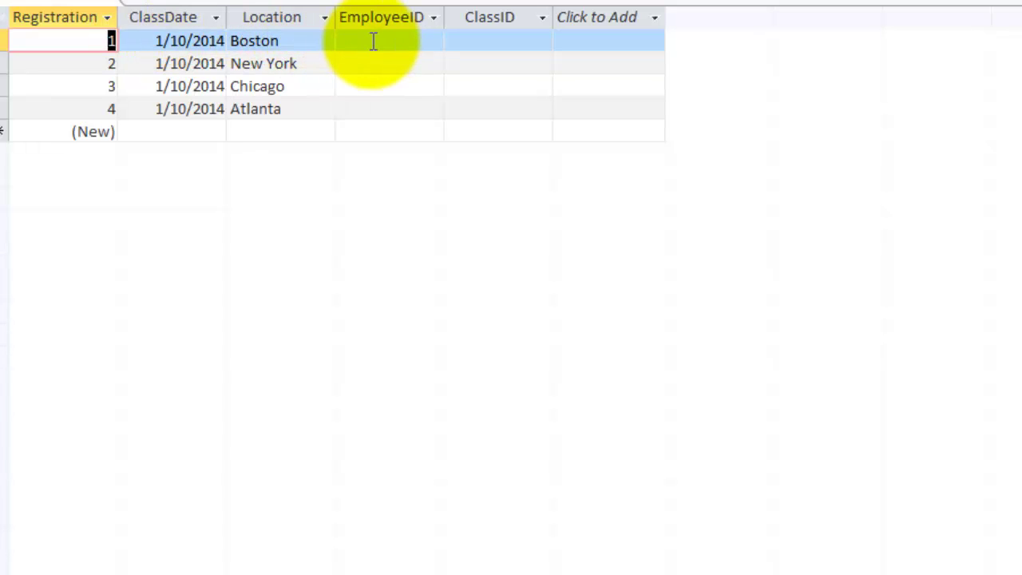
- In the Boston registration record, choose the last listed employee for EmployeeID and Excel 1 for ClassID
{"action": "left_click", "coordinate": [373, 41]}
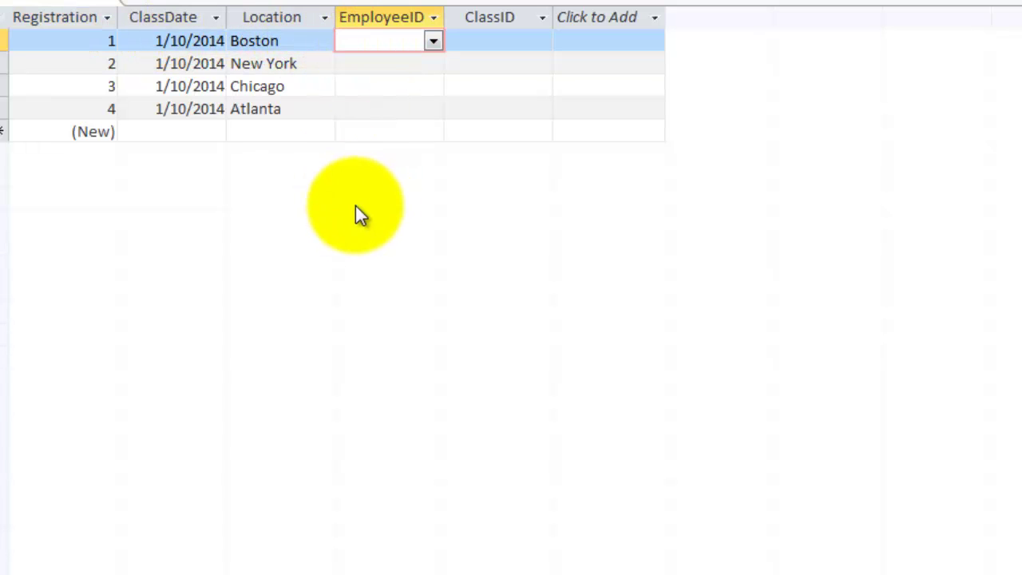
{"action": "left_click", "coordinate": [433, 40]}
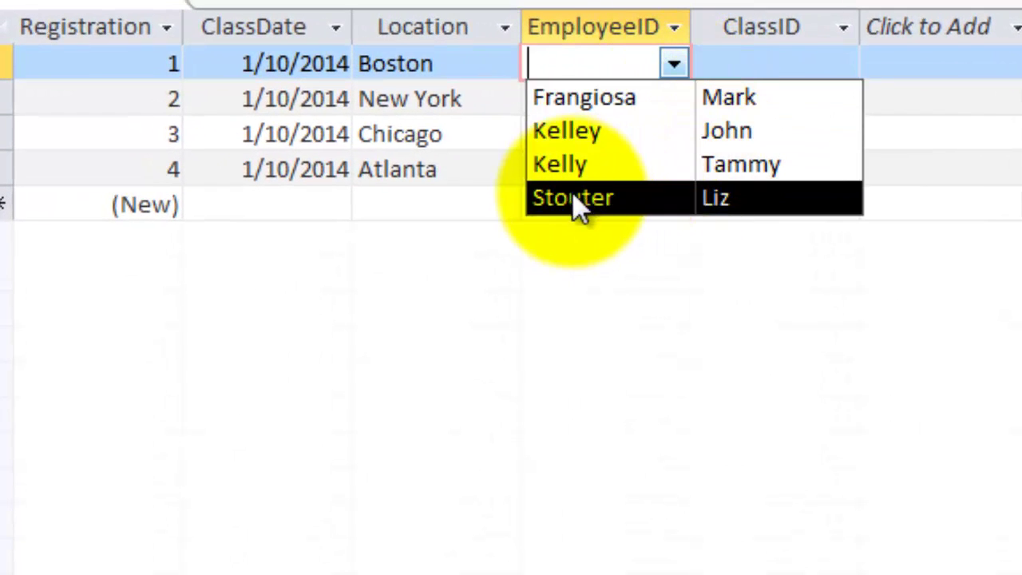
{"action": "left_click", "coordinate": [580, 201]}
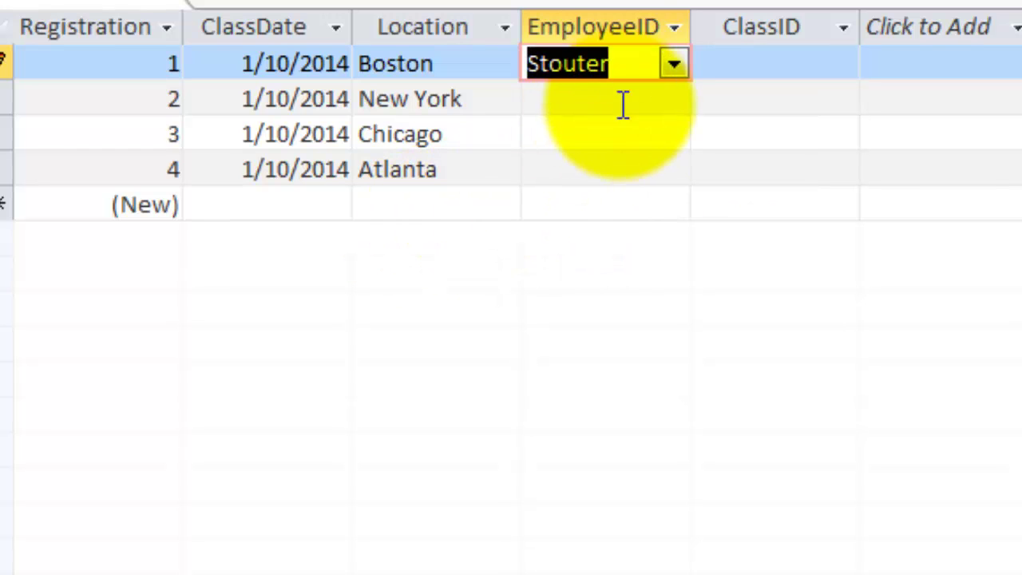
{"action": "left_click", "coordinate": [823, 68]}
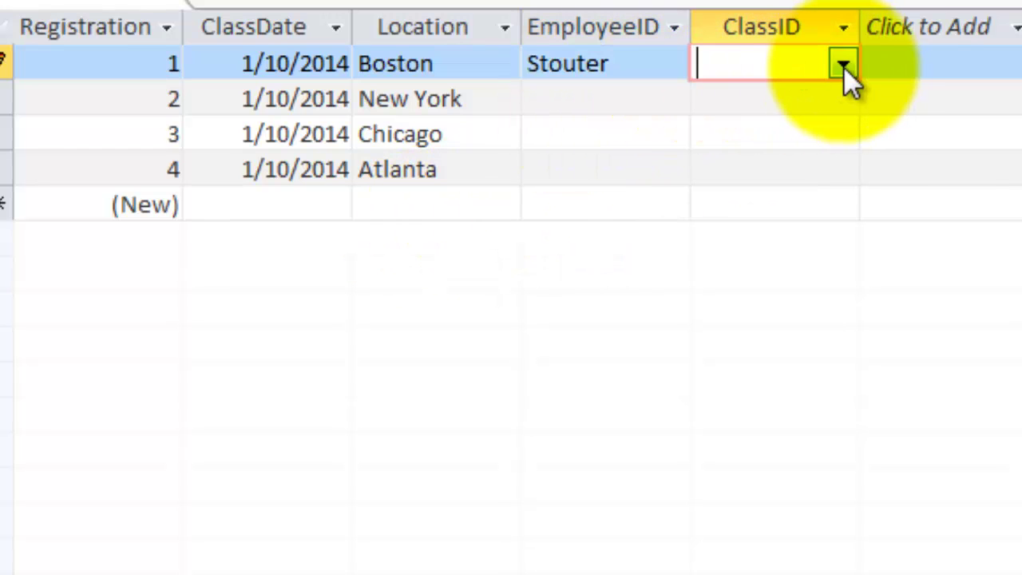
{"action": "left_click", "coordinate": [841, 65]}
{"action": "left_click", "coordinate": [719, 131]}
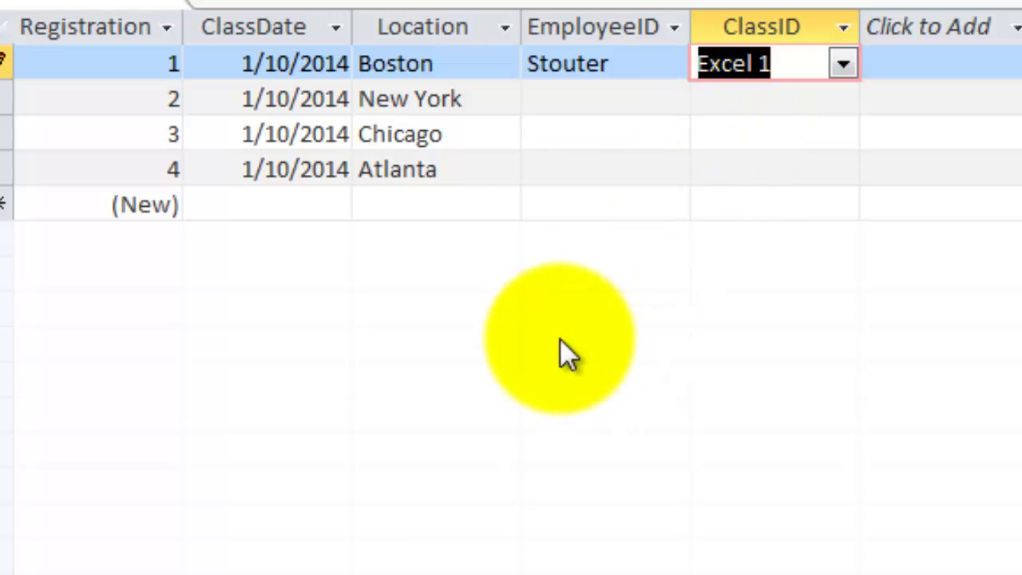
- In the New York registration record, choose the third listed employee for EmployeeID and Access 2 for ClassID
{"action": "left_click", "coordinate": [568, 99]}
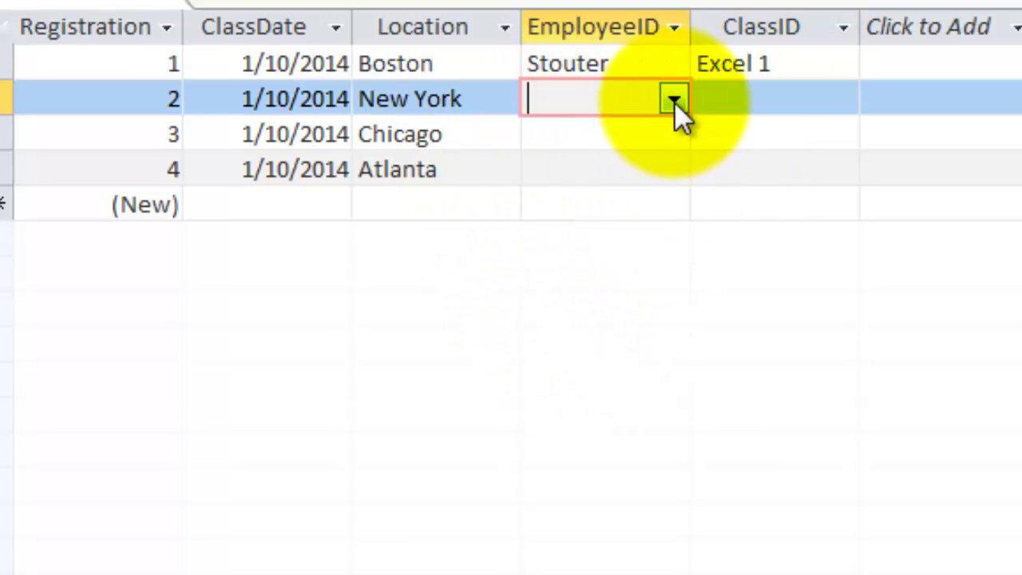
{"action": "left_click", "coordinate": [674, 99]}
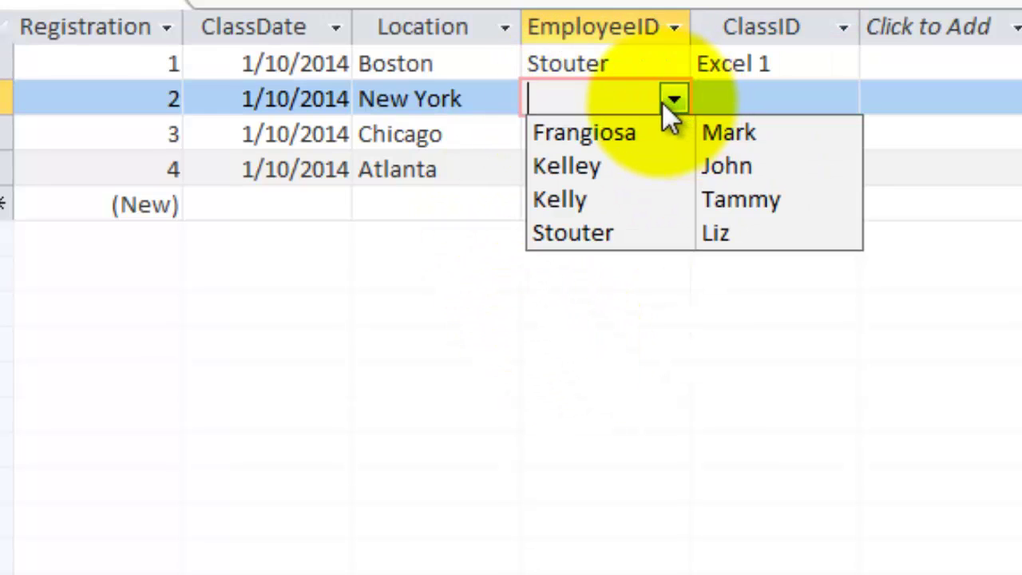
{"action": "left_click", "coordinate": [585, 208]}
{"action": "left_click", "coordinate": [821, 103]}
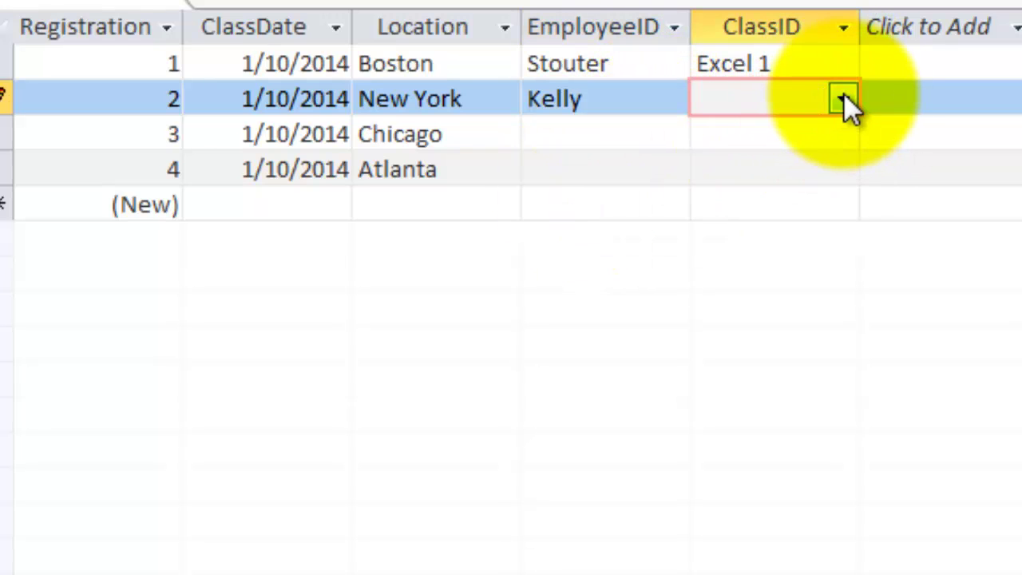
{"action": "left_click", "coordinate": [844, 99]}
{"action": "left_click", "coordinate": [762, 139]}
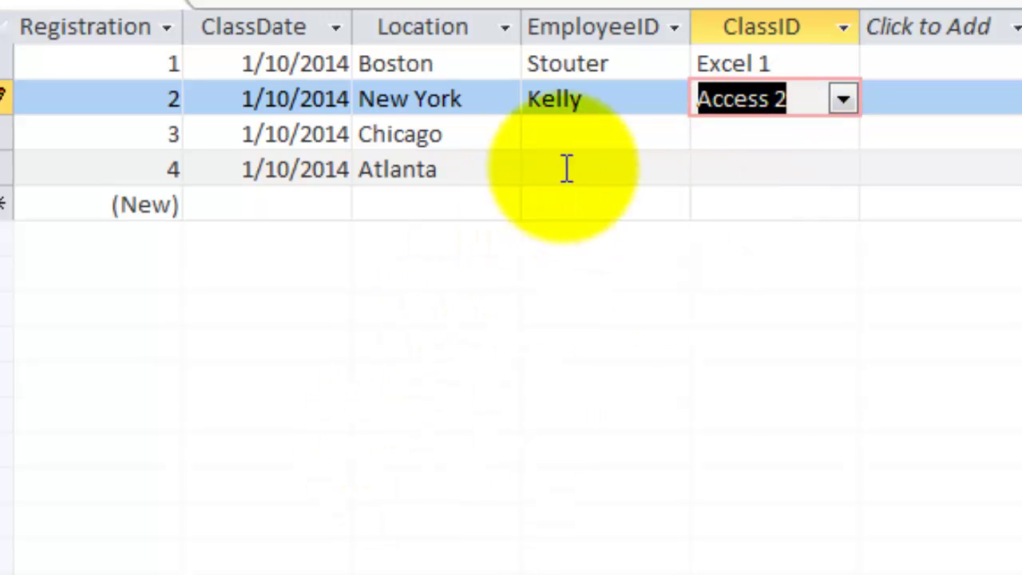
- In the Chicago registration record, choose the first listed employee for EmployeeID and Excel VBA for ClassID
{"action": "left_click", "coordinate": [545, 136]}
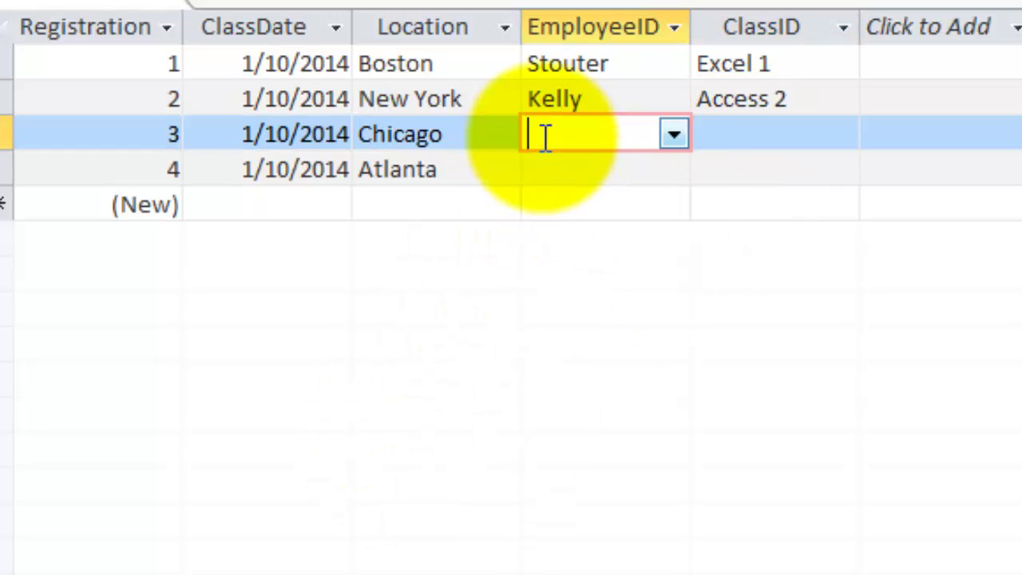
{"action": "left_click", "coordinate": [673, 136]}
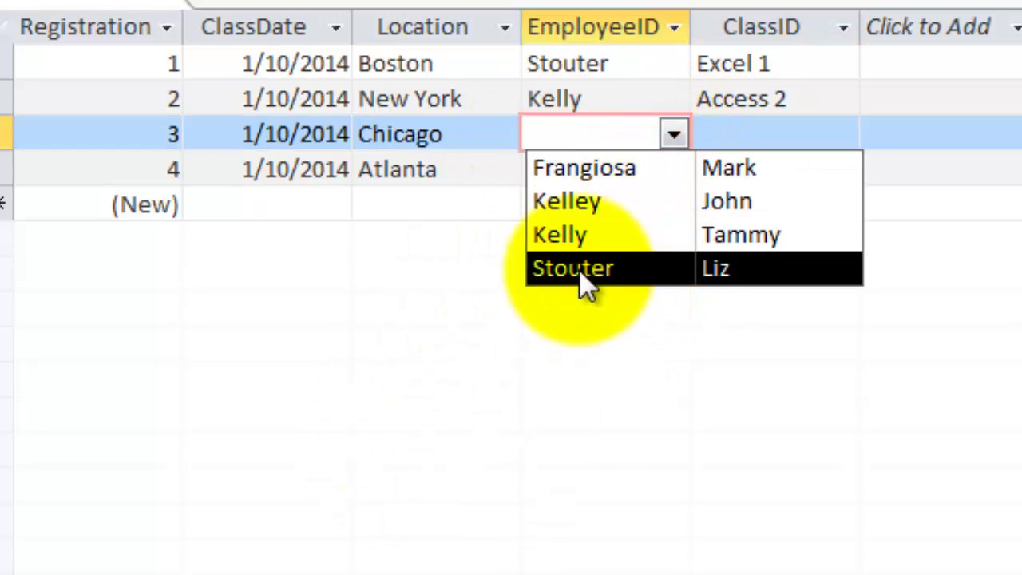
{"action": "left_click", "coordinate": [610, 179]}
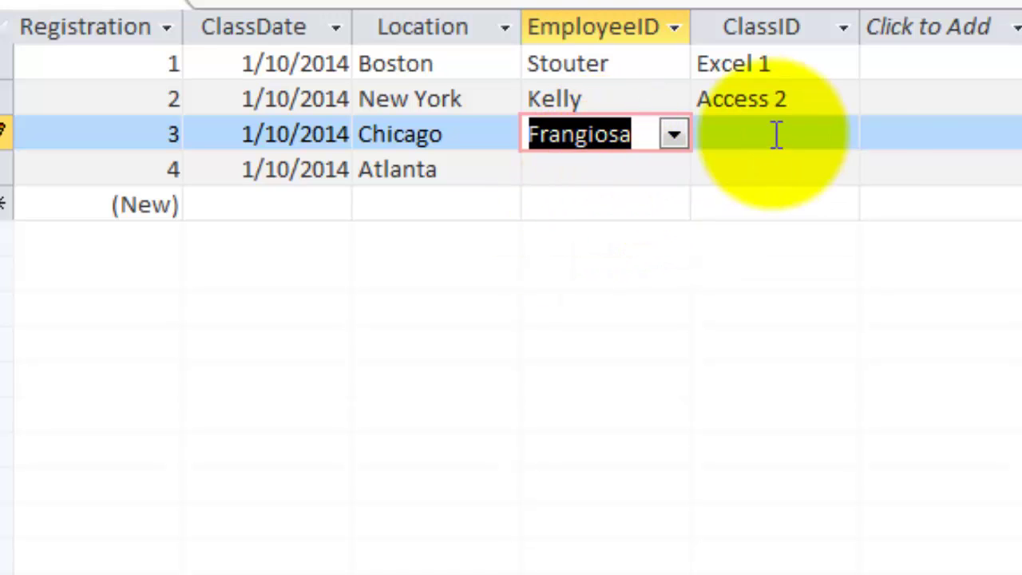
{"action": "left_click", "coordinate": [842, 133]}
{"action": "left_click", "coordinate": [729, 275]}
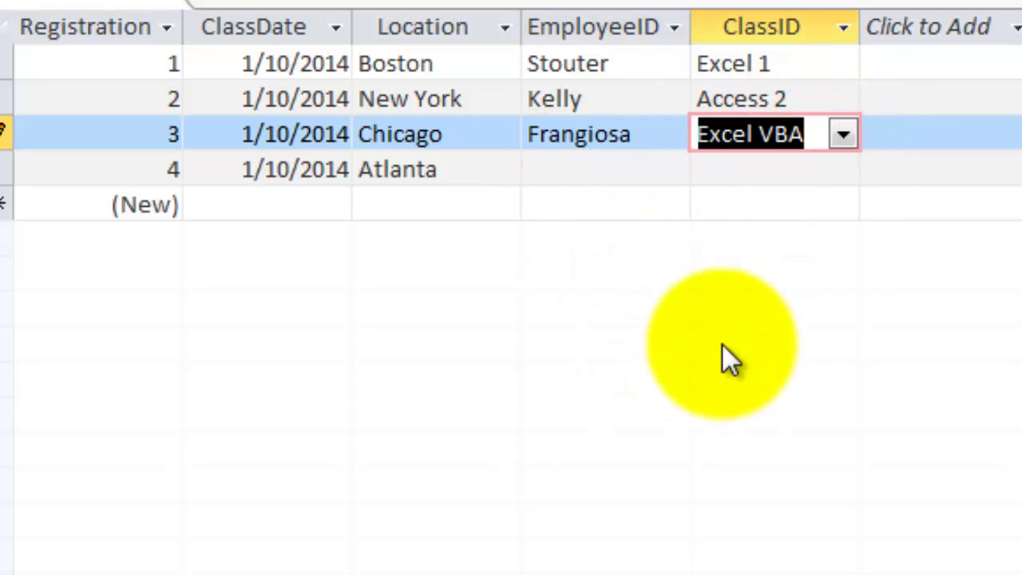
- In the Atlanta registration record, choose the second listed employee for EmployeeID and Excel 3 for ClassID, then close tblRegistration
{"action": "left_click", "coordinate": [564, 177]}
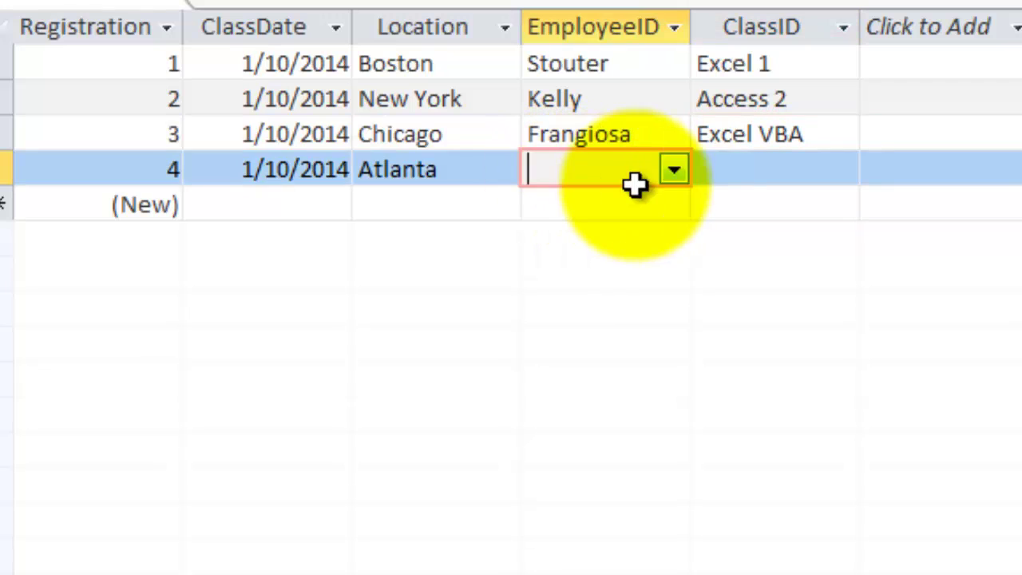
{"action": "left_click", "coordinate": [675, 172]}
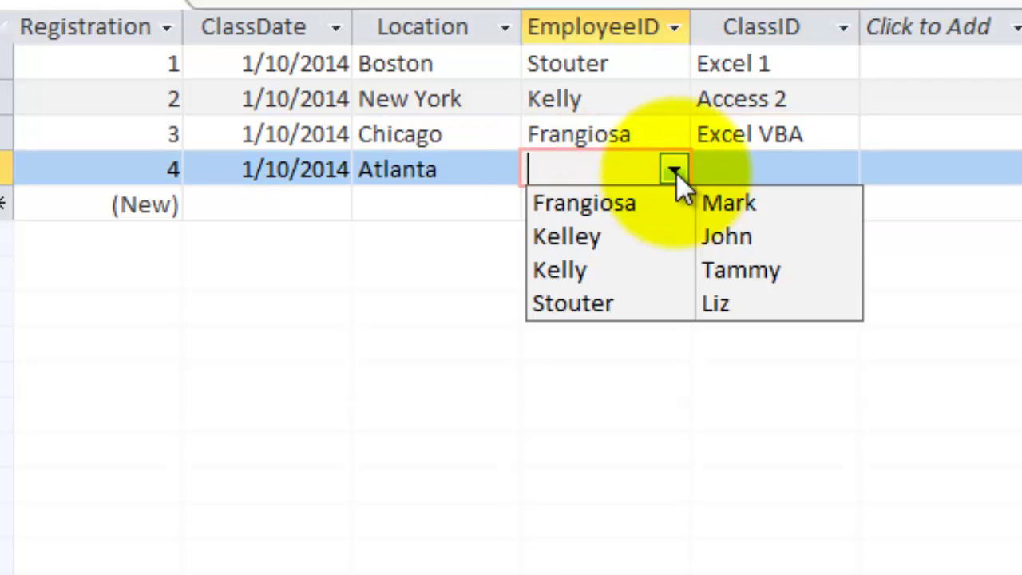
{"action": "left_click", "coordinate": [607, 238]}
{"action": "left_click", "coordinate": [821, 171]}
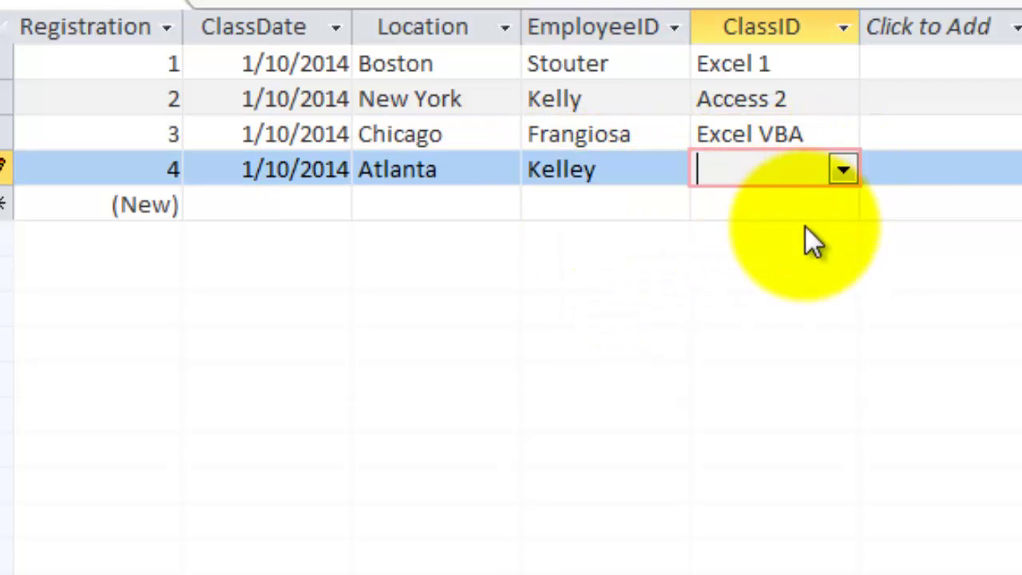
{"action": "left_click", "coordinate": [848, 178]}
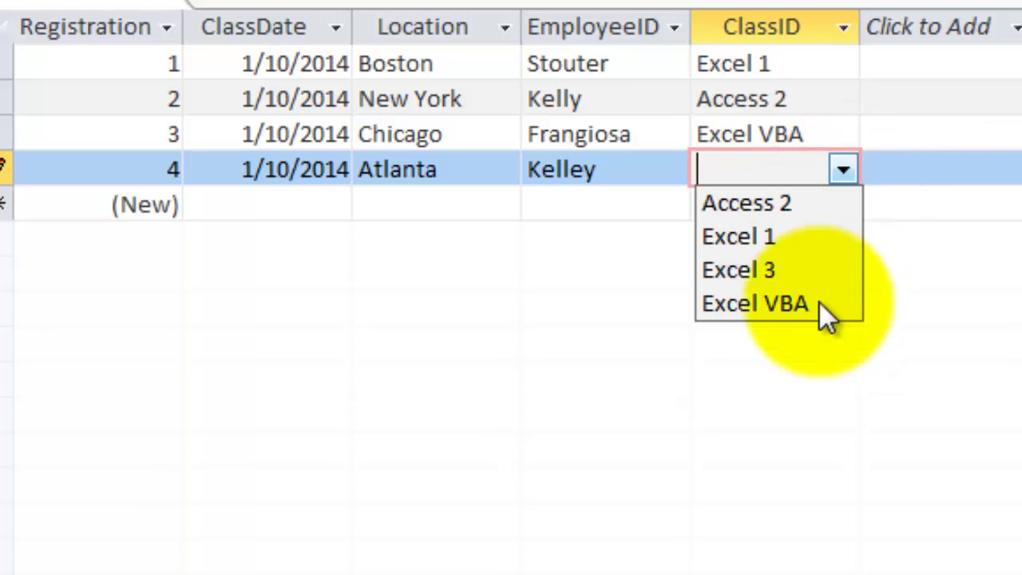
{"action": "left_click", "coordinate": [745, 279]}
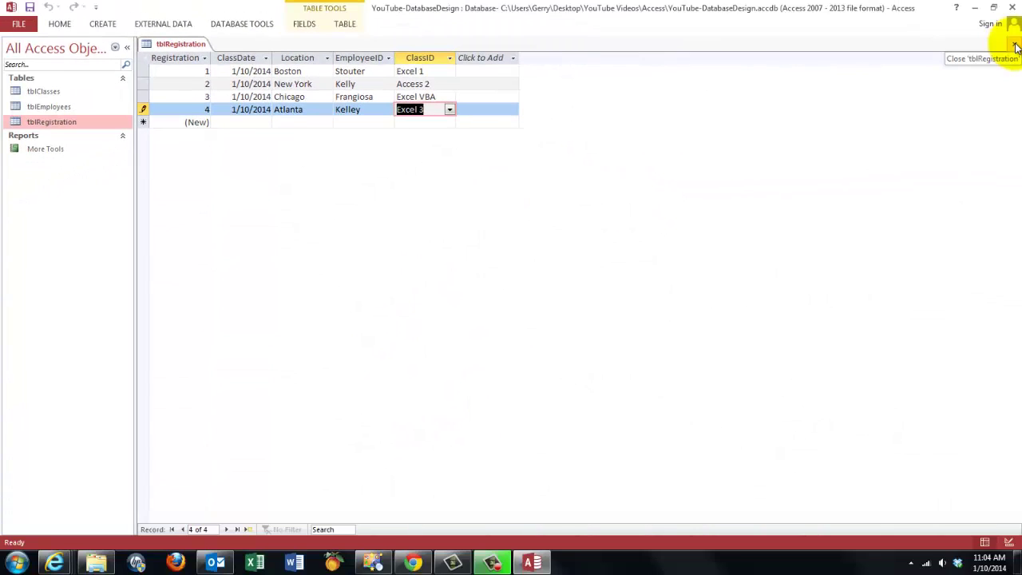
{"action": "left_click", "coordinate": [1016, 47]}
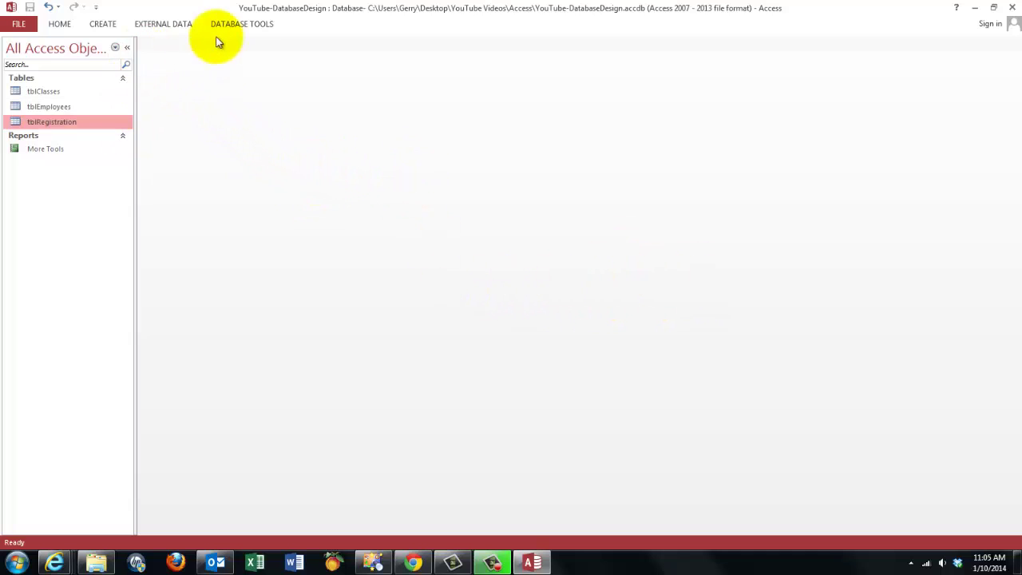
- Open the database's Relationships view and rearrange the tables so that tblRegistration sits between tblEmployees and tblClasses
{"action": "left_click", "coordinate": [242, 24]}
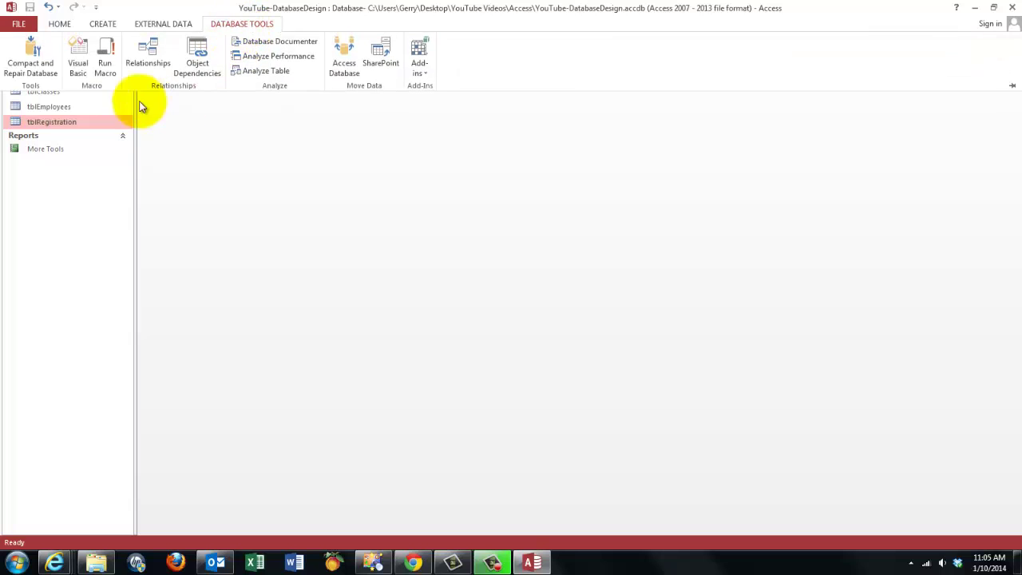
{"action": "left_click", "coordinate": [145, 50]}
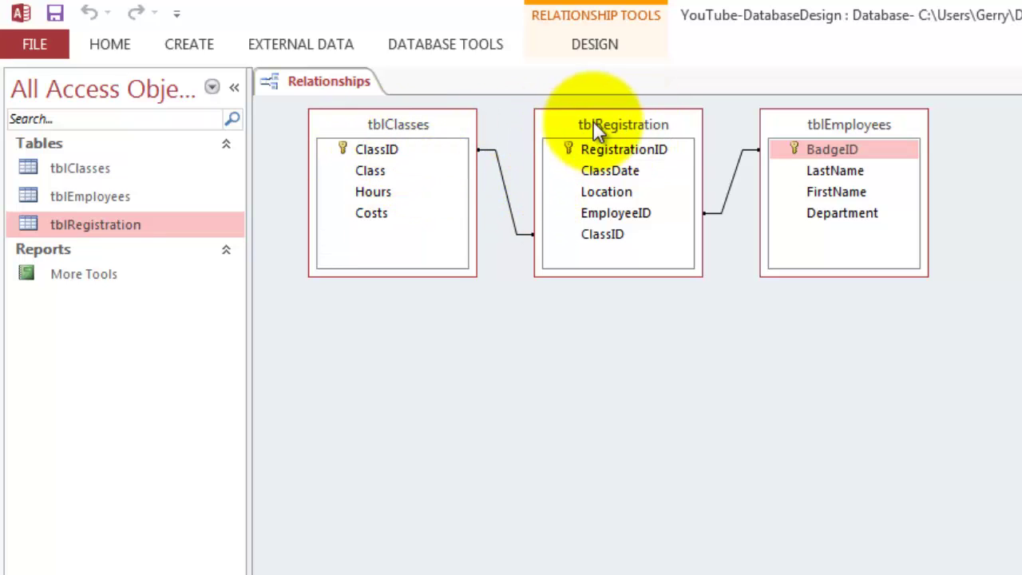
{"action": "left_click_drag", "start_coordinate": [593, 121], "coordinate": [1021, 198]}
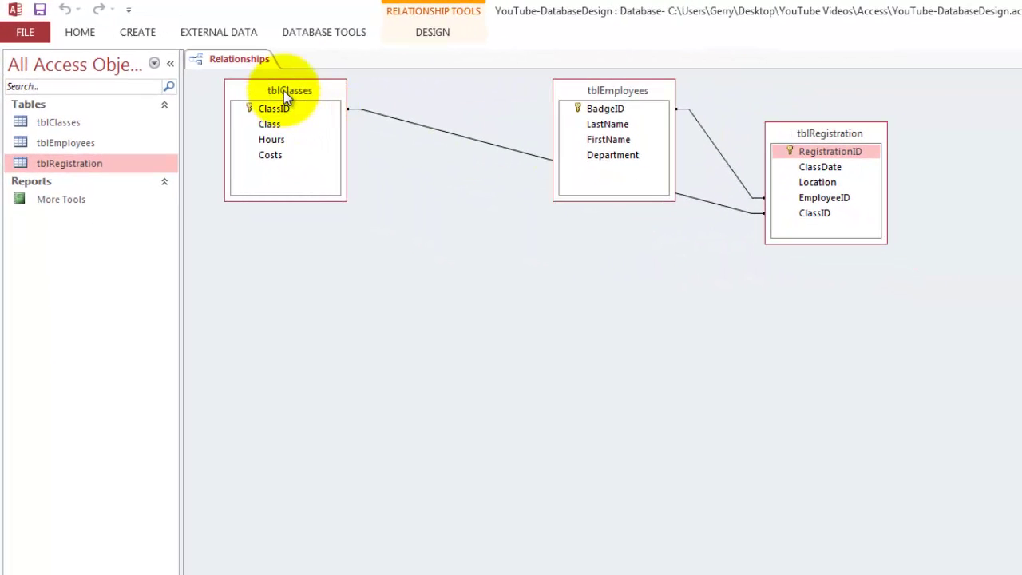
{"action": "left_click_drag", "start_coordinate": [389, 123], "coordinate": [1021, 204]}
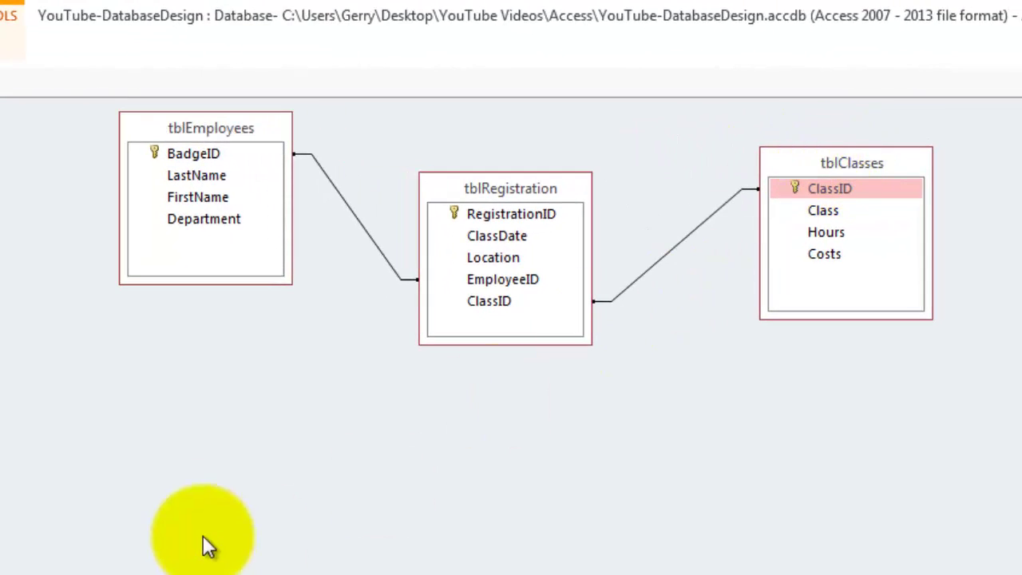
- Check the BadgeID–EmployeeID and ClassID links between the tables, then close the Relationships view and save its layout
{"action": "left_click_drag", "start_coordinate": [250, 153], "coordinate": [505, 282]}
{"action": "left_click", "coordinate": [182, 150]}
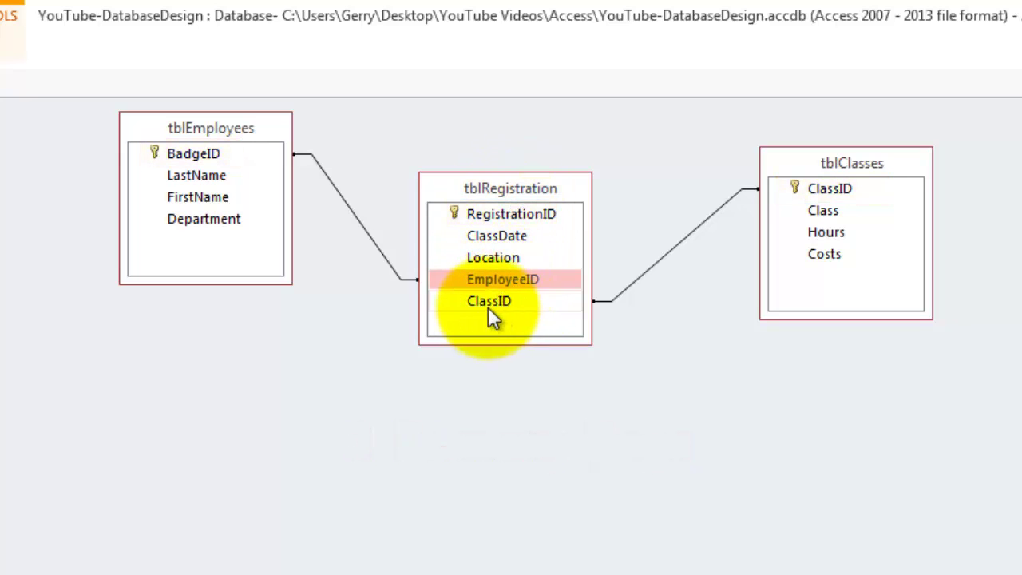
{"action": "left_click", "coordinate": [490, 301]}
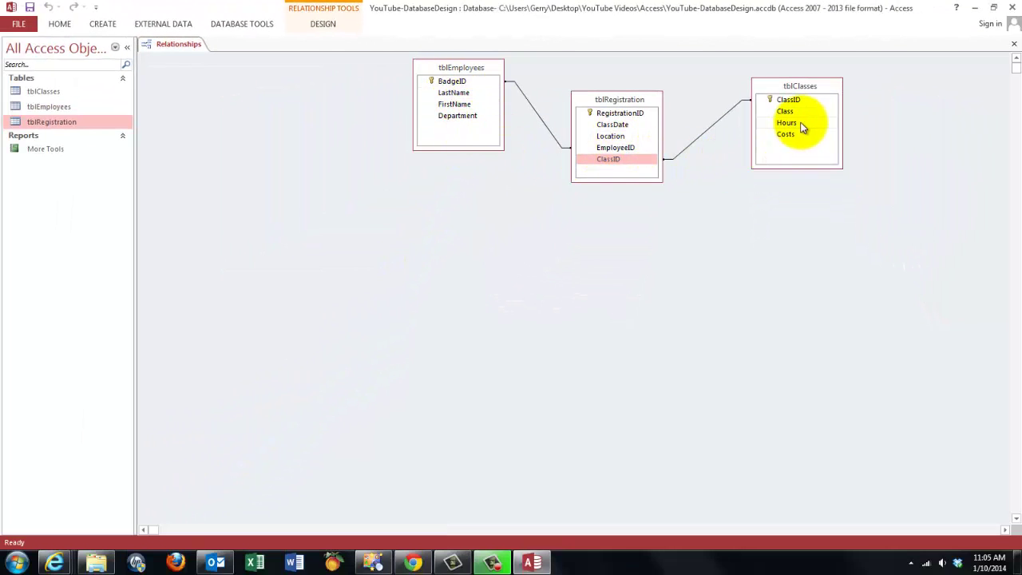
{"action": "left_click", "coordinate": [1016, 45]}
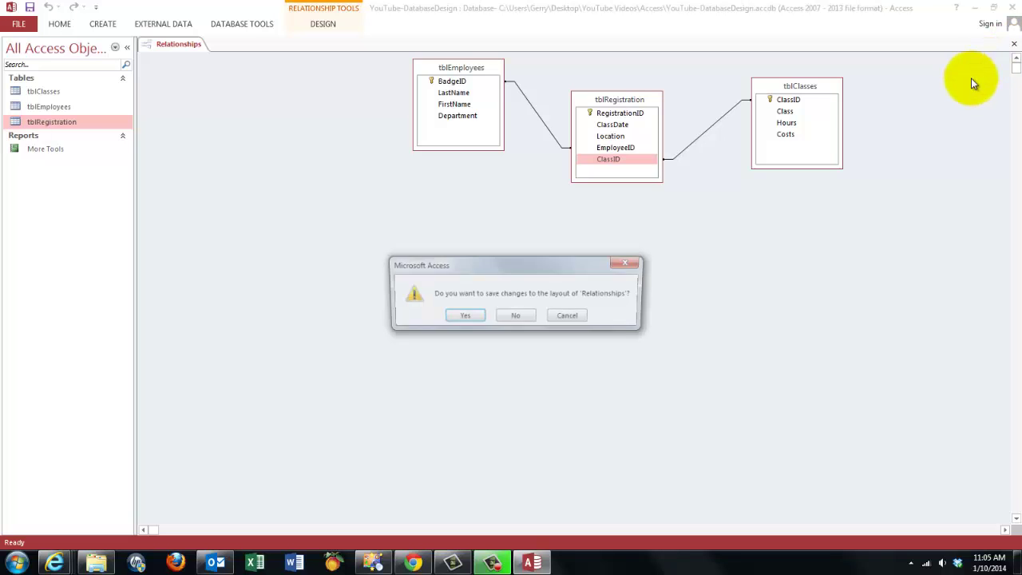
{"action": "left_click", "coordinate": [466, 316]}
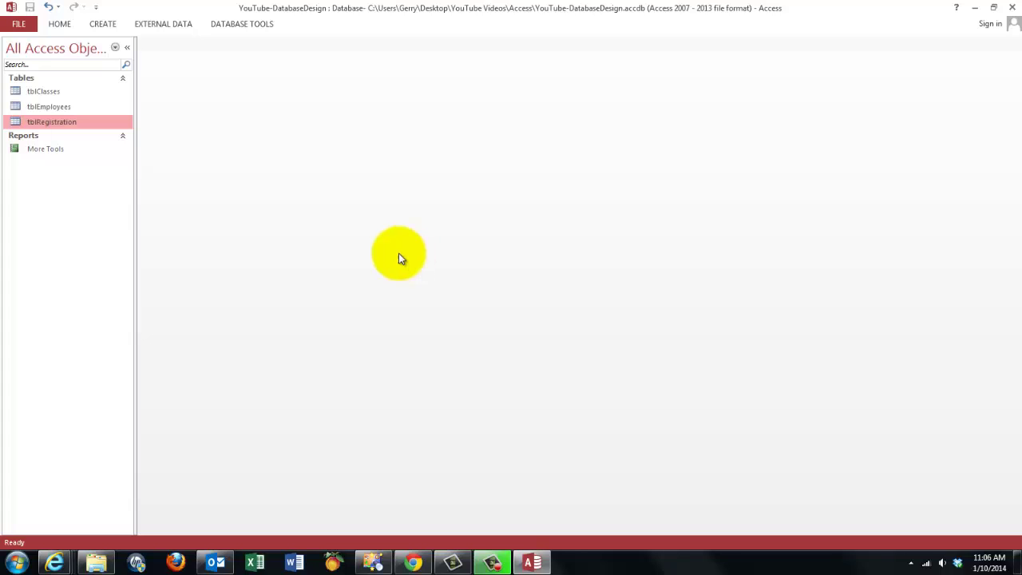
- Create a new query in Design view and add tblEmployees, tblRegistration and tblClasses to it
{"action": "left_click", "coordinate": [101, 24]}
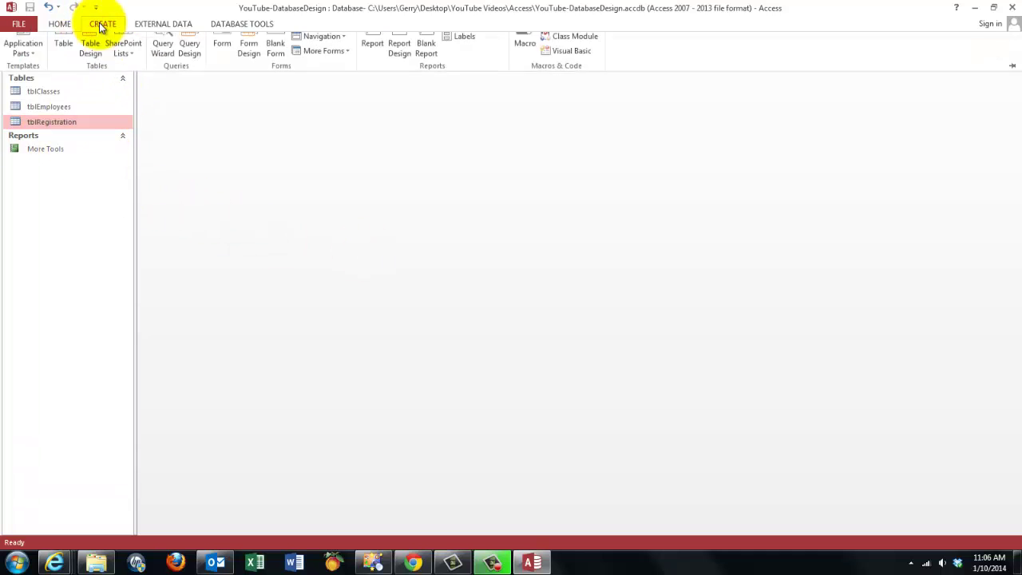
{"action": "left_click", "coordinate": [190, 53]}
{"action": "left_click_drag", "start_coordinate": [489, 354], "coordinate": [552, 102]}
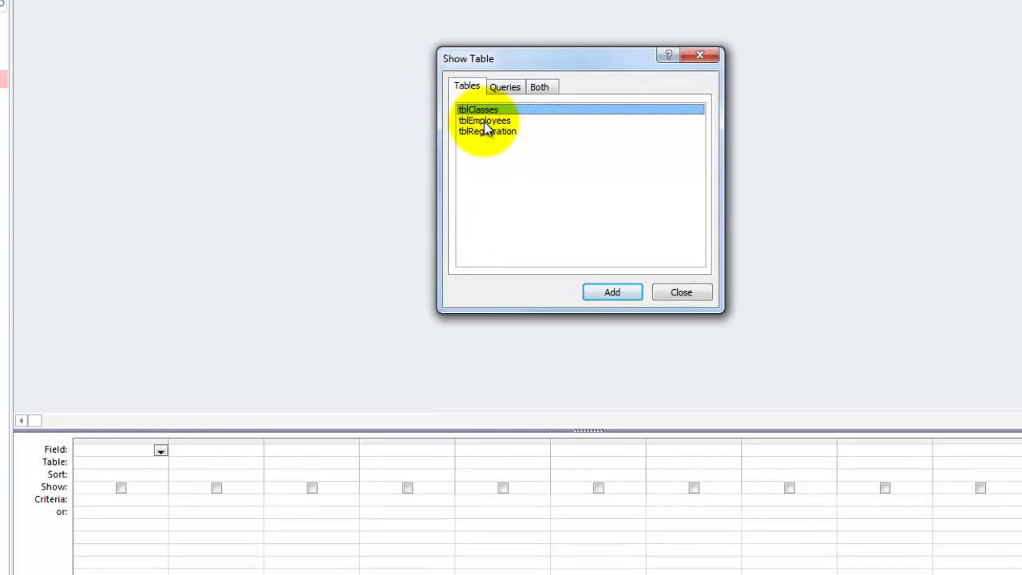
{"action": "double_click", "coordinate": [484, 121]}
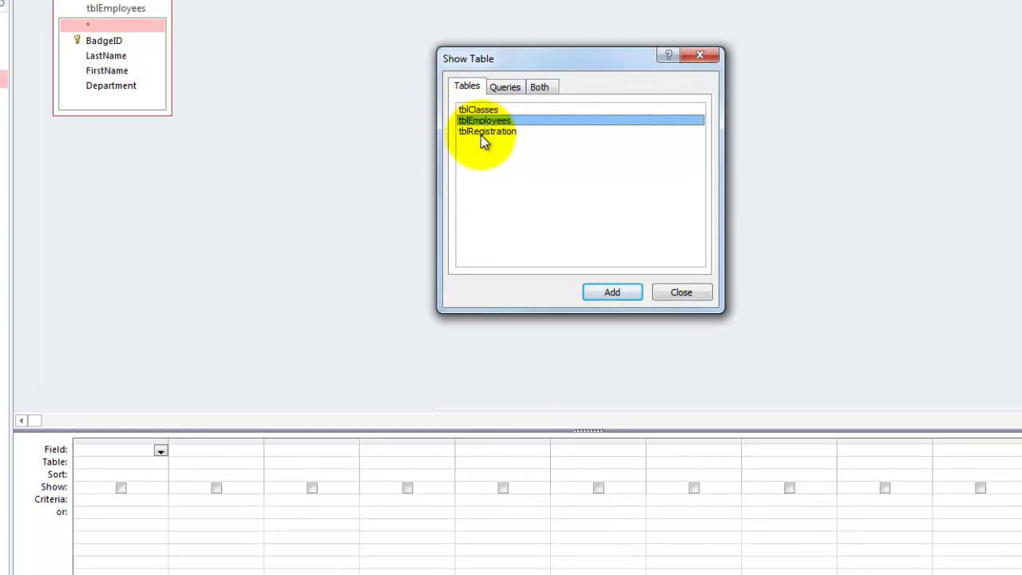
{"action": "double_click", "coordinate": [482, 133]}
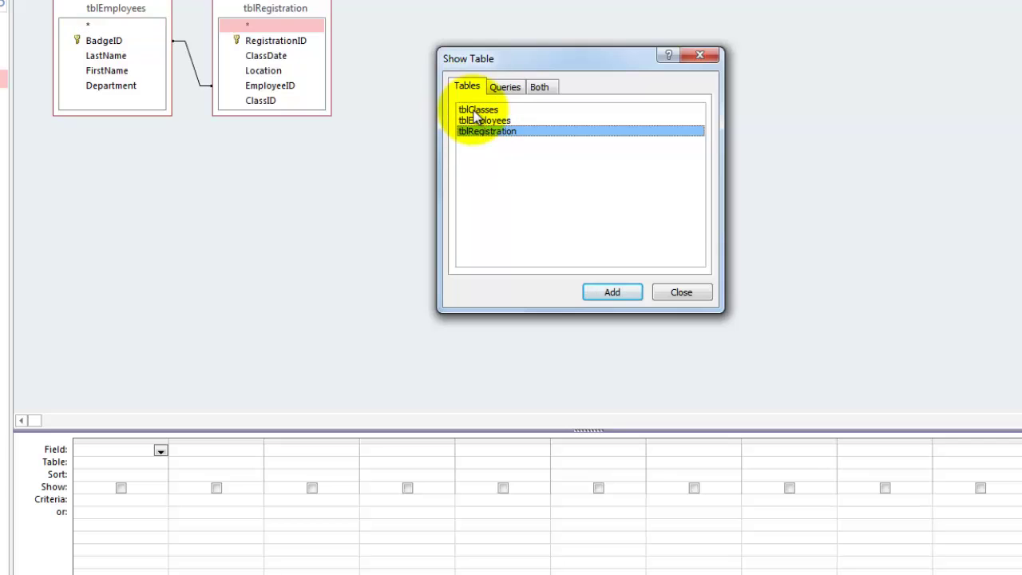
{"action": "double_click", "coordinate": [476, 110]}
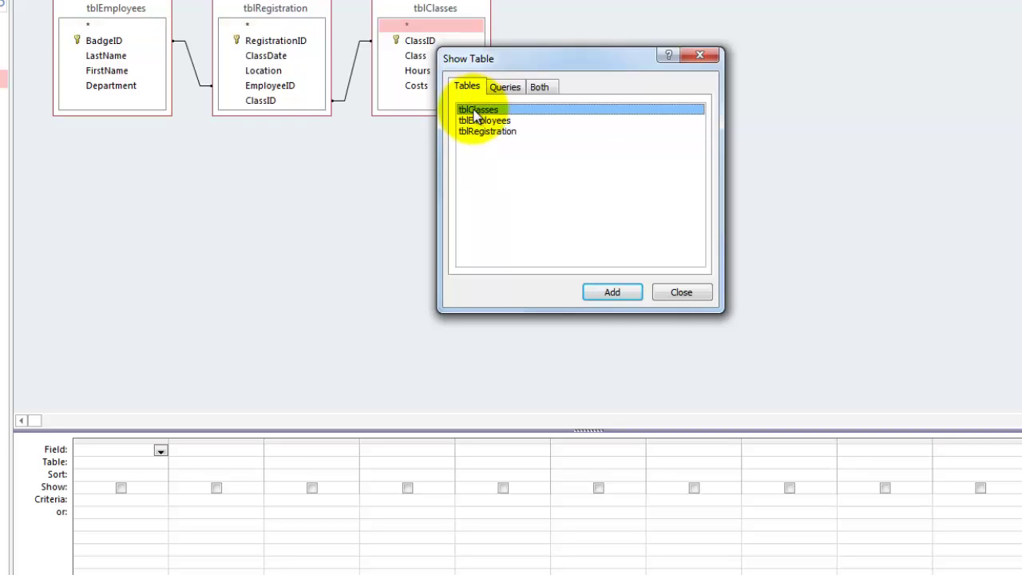
{"action": "left_click", "coordinate": [693, 295]}
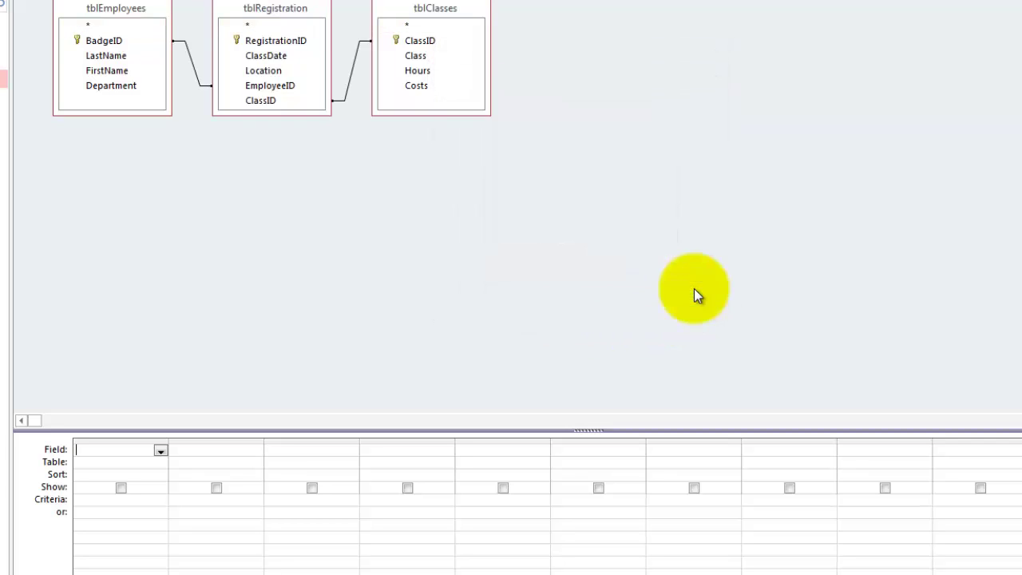
- Add LastName, FirstName and Department from tblEmployees and ClassDate and Location from tblRegistration to the query
{"action": "double_click", "coordinate": [107, 56]}
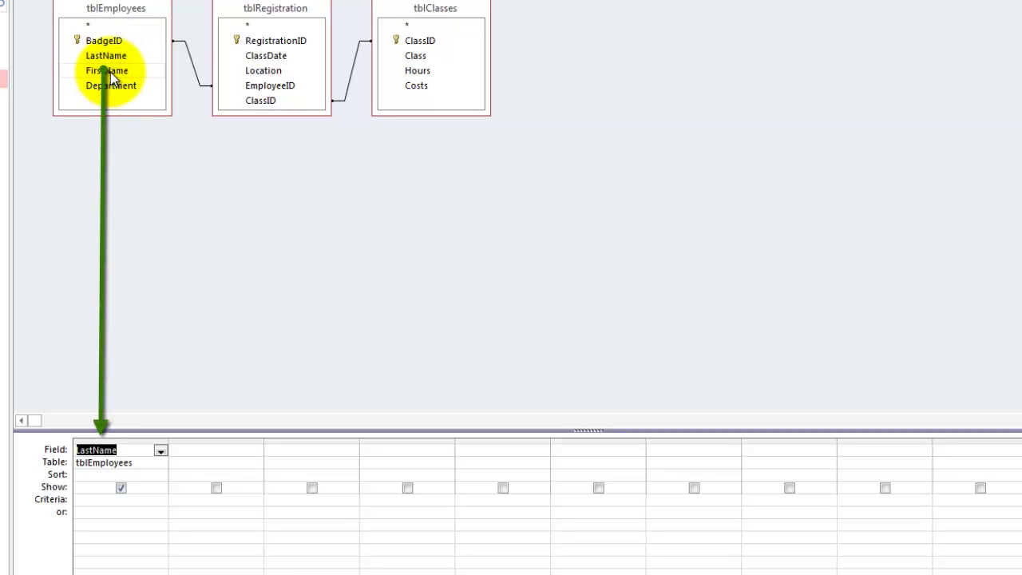
{"action": "double_click", "coordinate": [110, 72]}
{"action": "double_click", "coordinate": [109, 87]}
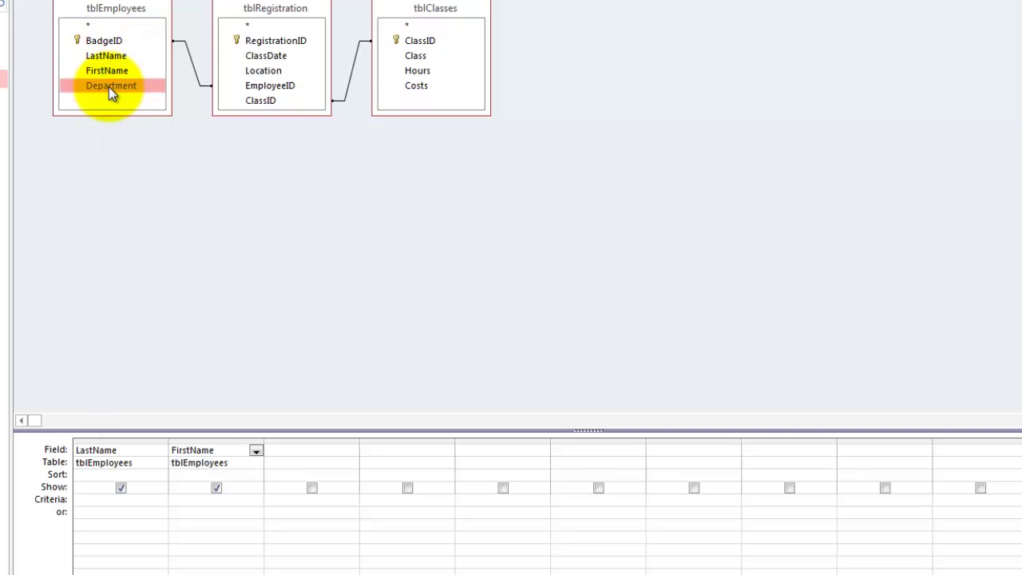
{"action": "double_click", "coordinate": [260, 56]}
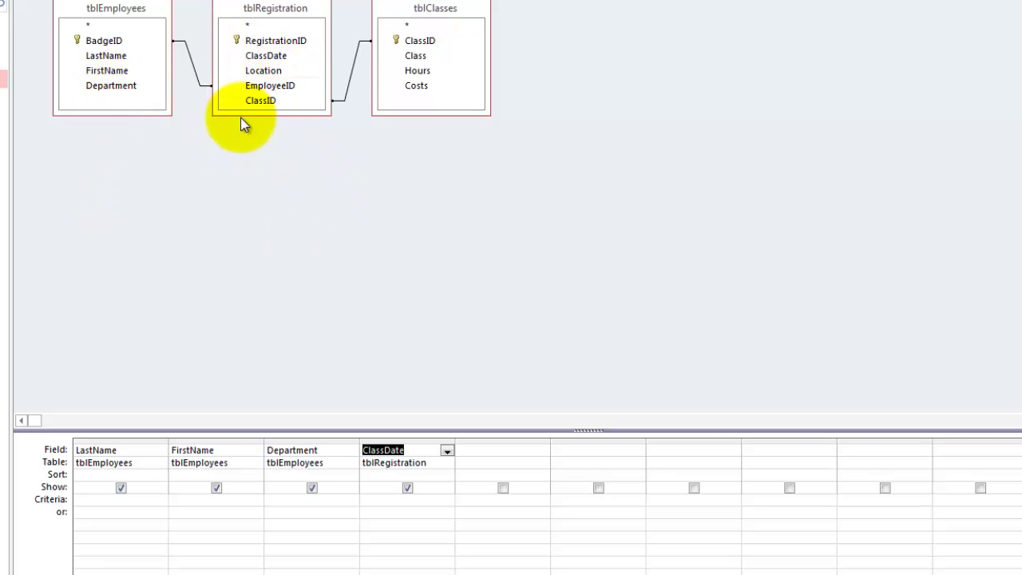
{"action": "double_click", "coordinate": [270, 71]}
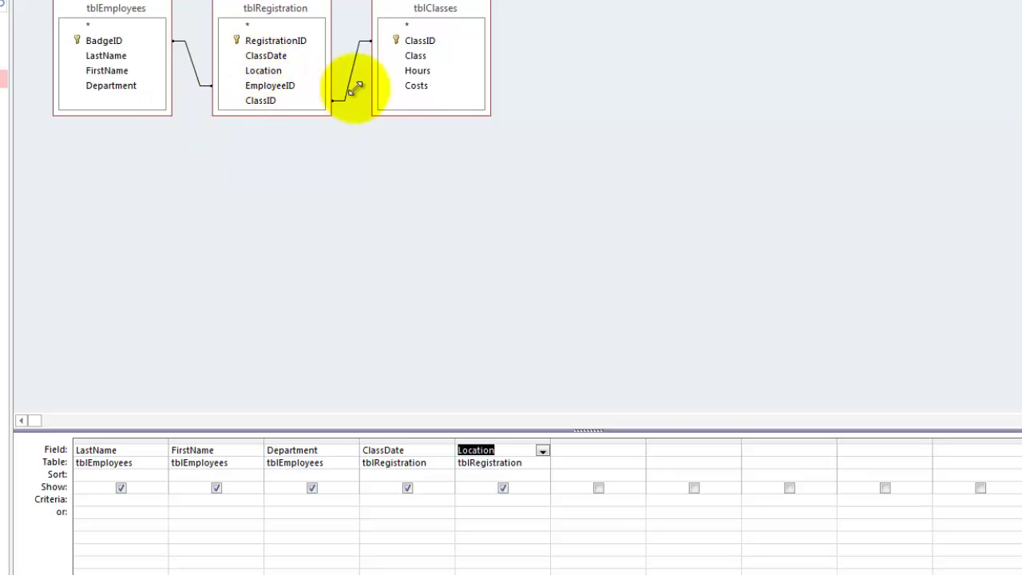
- Add the Class, Hours and Costs fields from tblClasses to the query
{"action": "left_click", "coordinate": [417, 56]}
{"action": "double_click", "coordinate": [416, 56]}
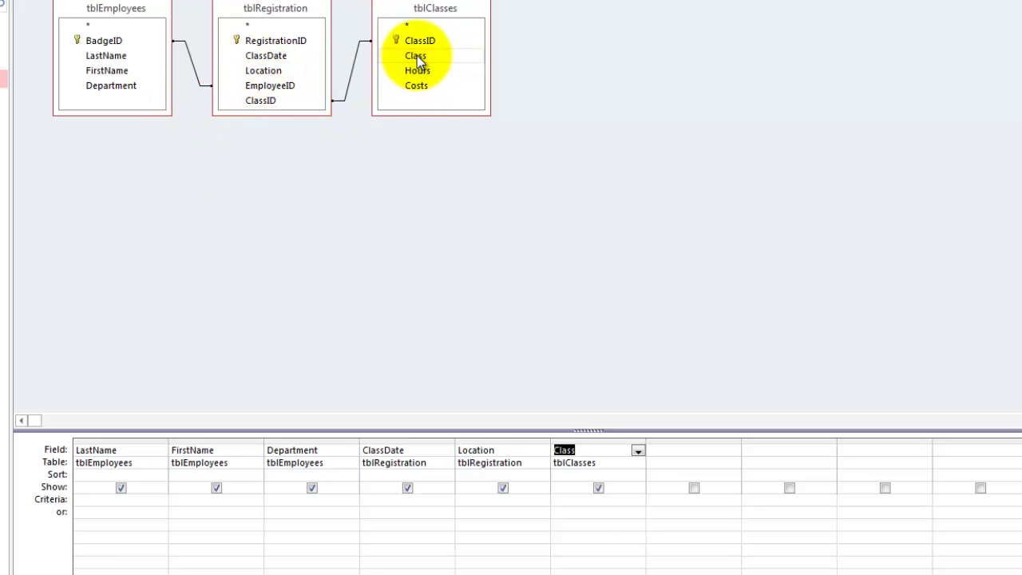
{"action": "double_click", "coordinate": [416, 70]}
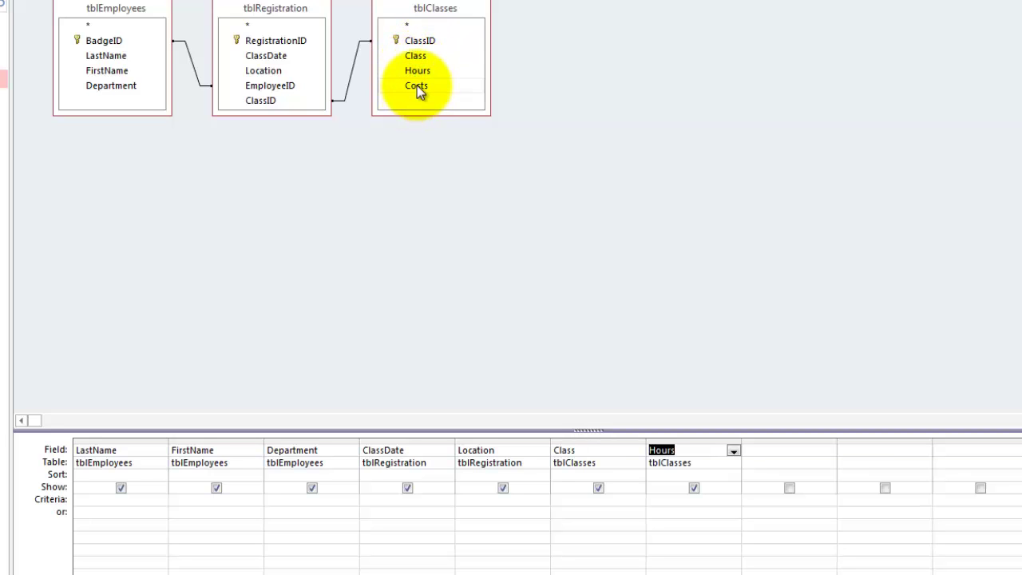
{"action": "double_click", "coordinate": [417, 85]}
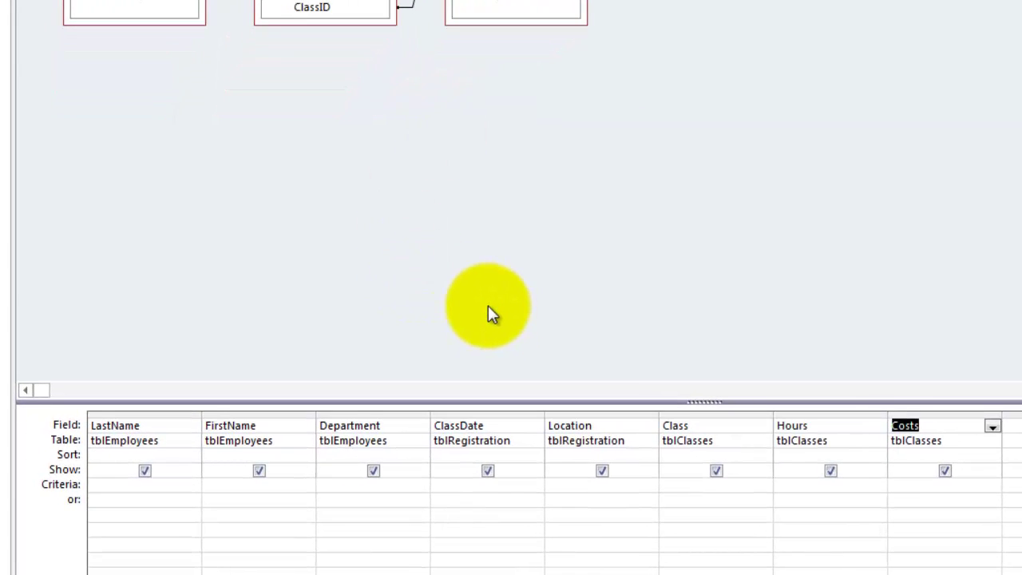